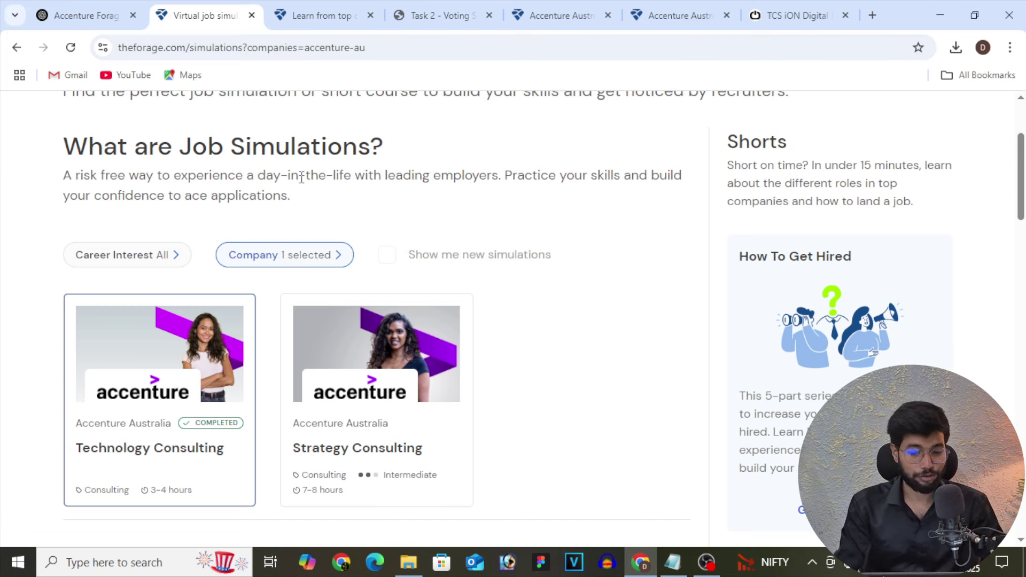
Step: Open the Accenture Australia Technology Consulting simulation from the filtered list of job simulations
scroll(302, 178, up, 3)
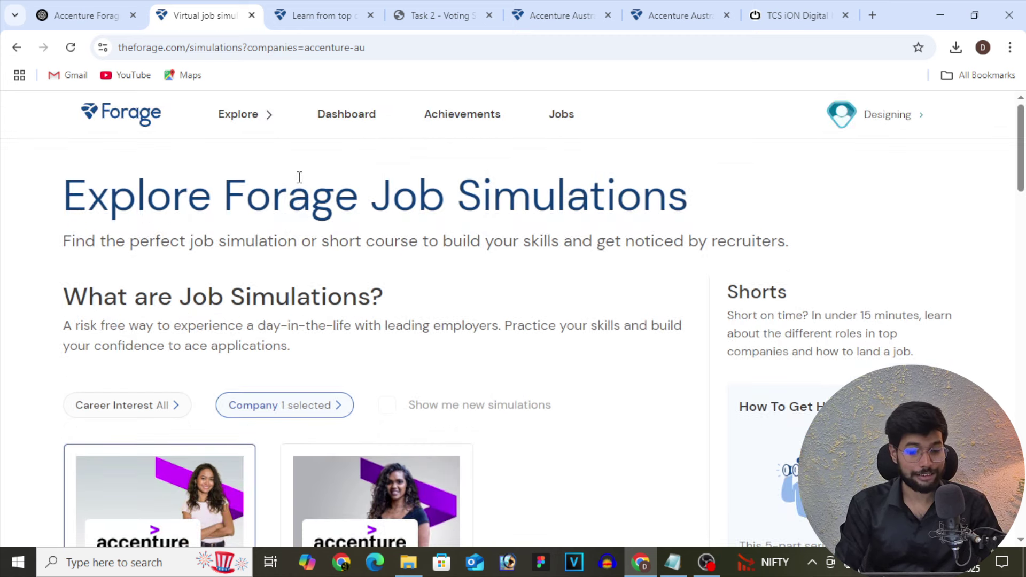
click(250, 123)
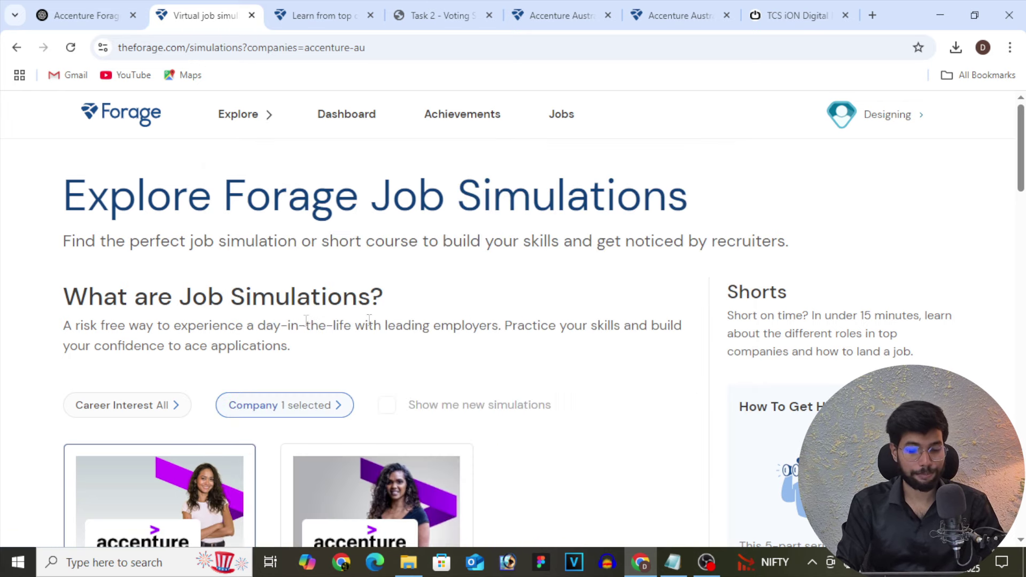
scroll(430, 303, down, 3)
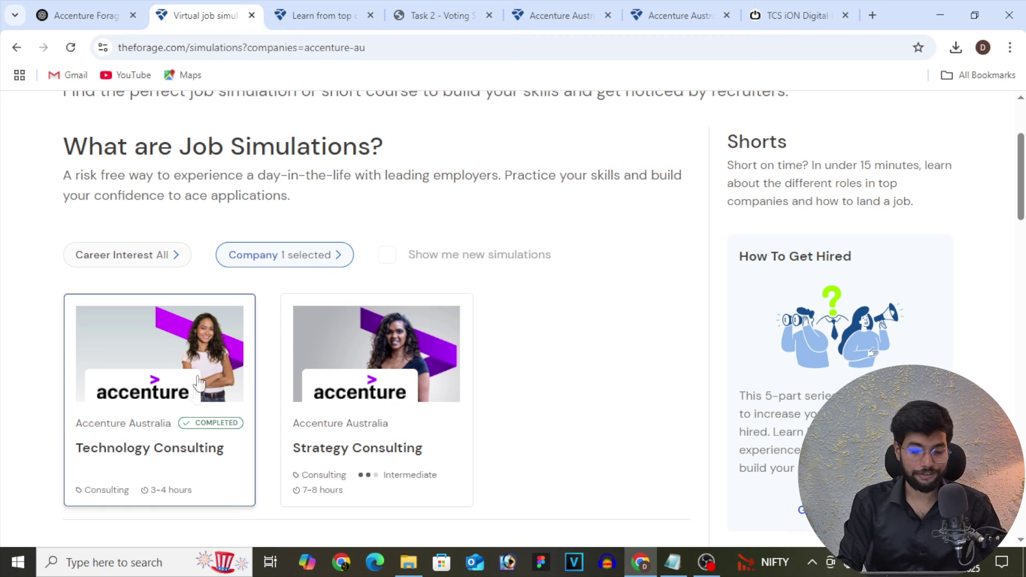
click(172, 395)
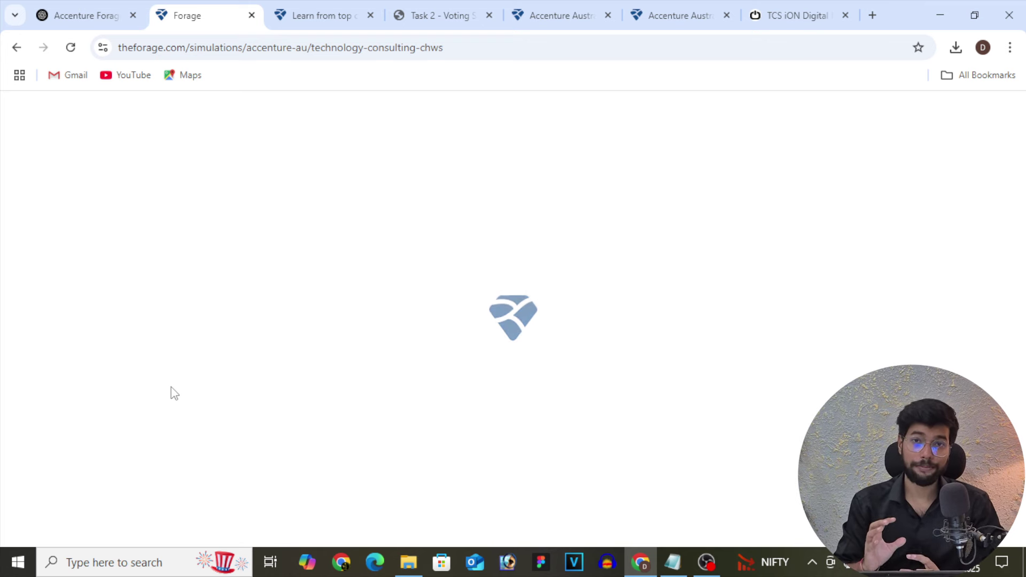
Step: Review the Task One project kickoff brief in the already open task page, from the introduction video requirements down to the video submission section
click(313, 7)
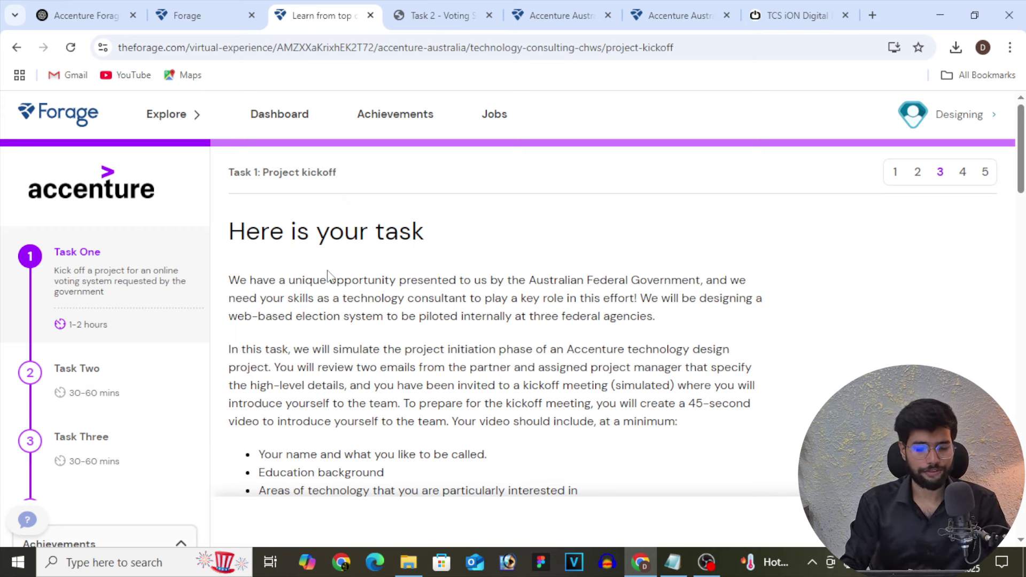
scroll(328, 276, down, 4)
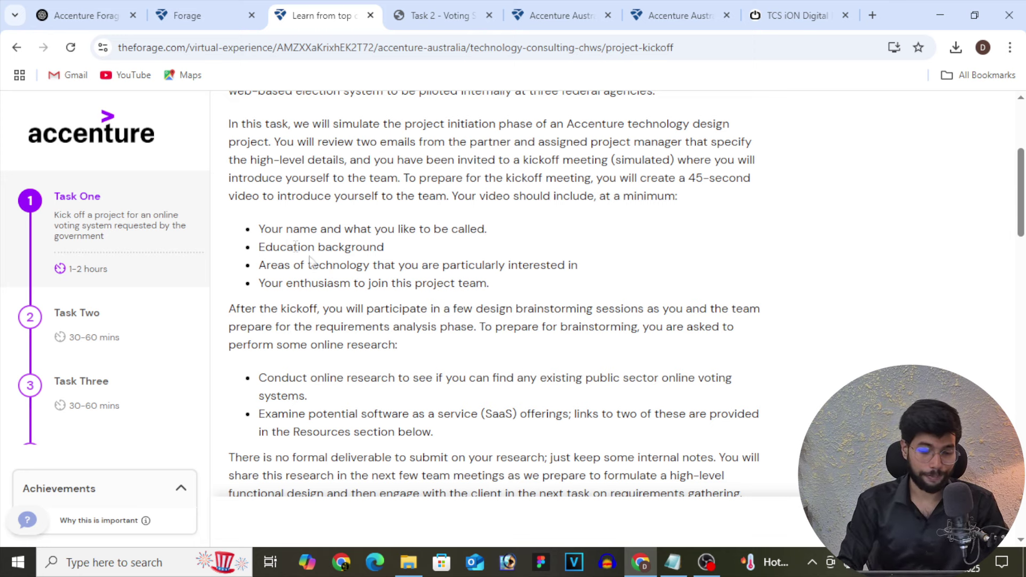
drag(263, 231, 487, 229)
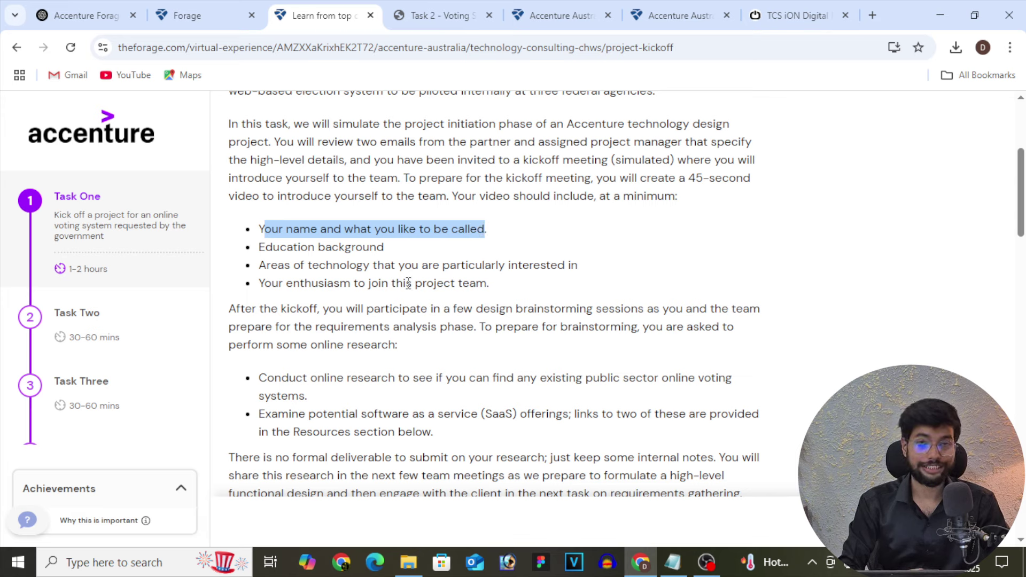
scroll(407, 282, down, 12)
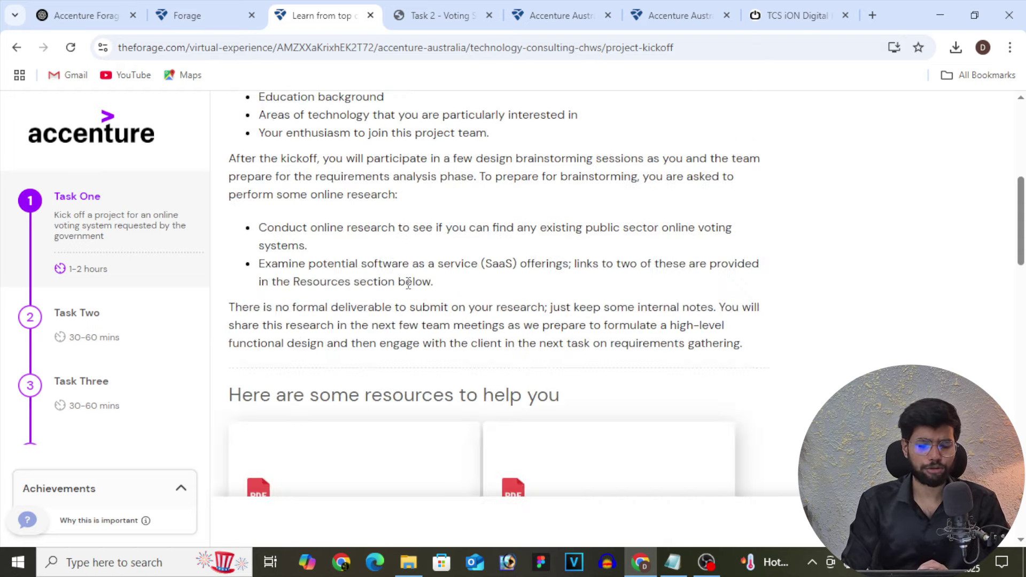
scroll(409, 292, down, 10)
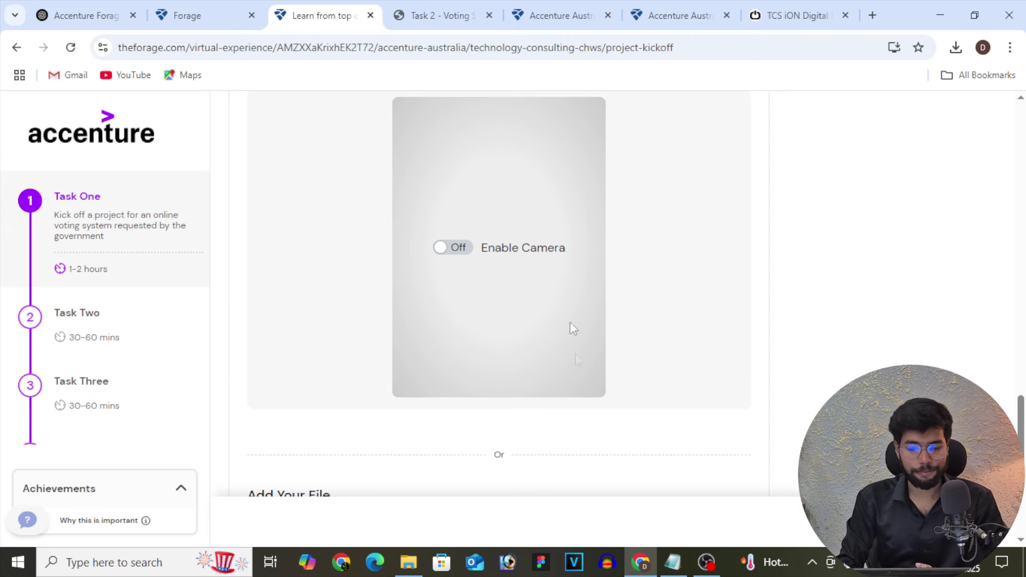
Step: Open Task Two, Requirements gathering, and review its brief, the downloadable resources and the submission section
click(95, 327)
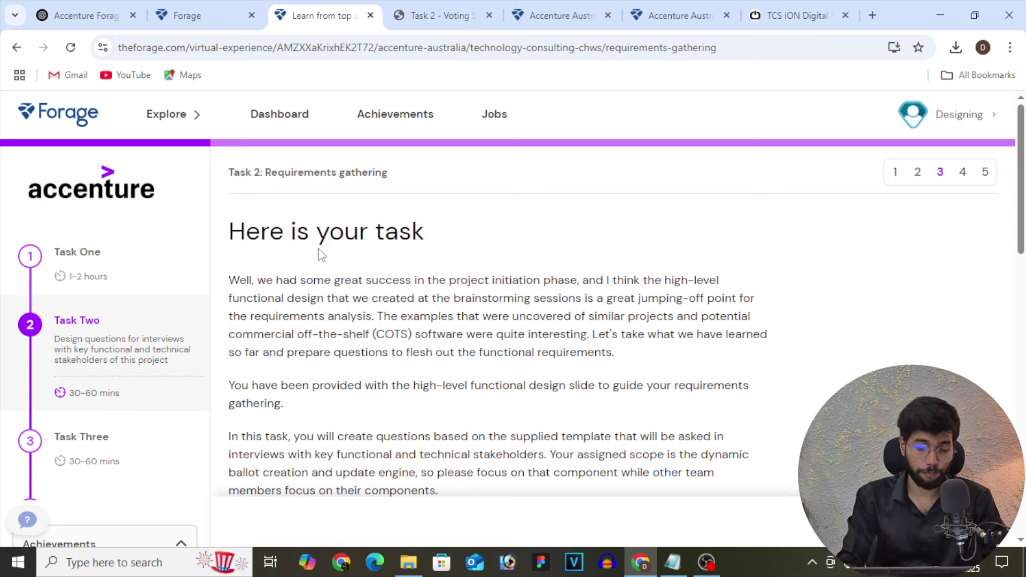
scroll(321, 255, down, 5)
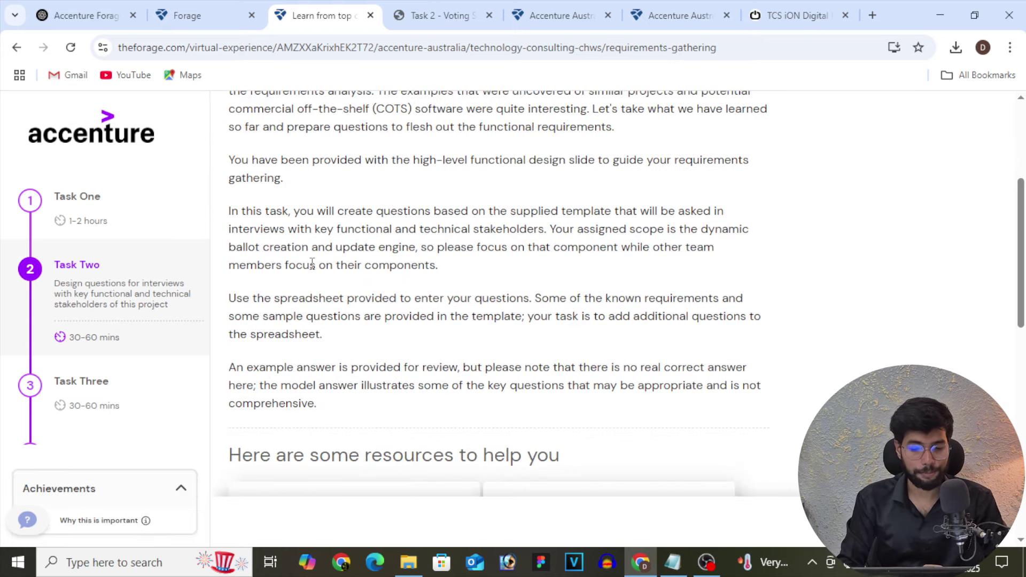
double_click(487, 163)
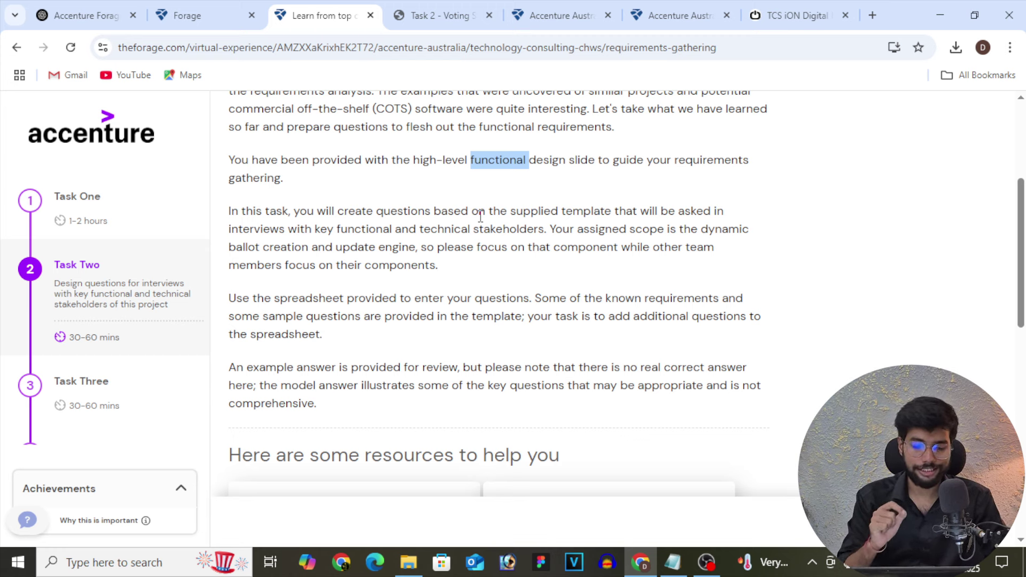
scroll(560, 243, down, 7)
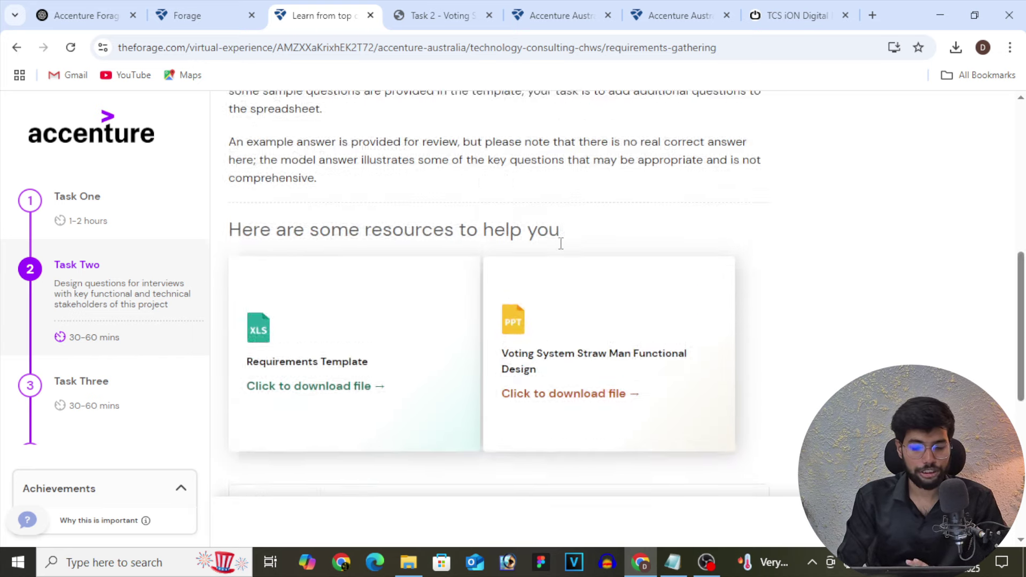
scroll(561, 243, up, 1)
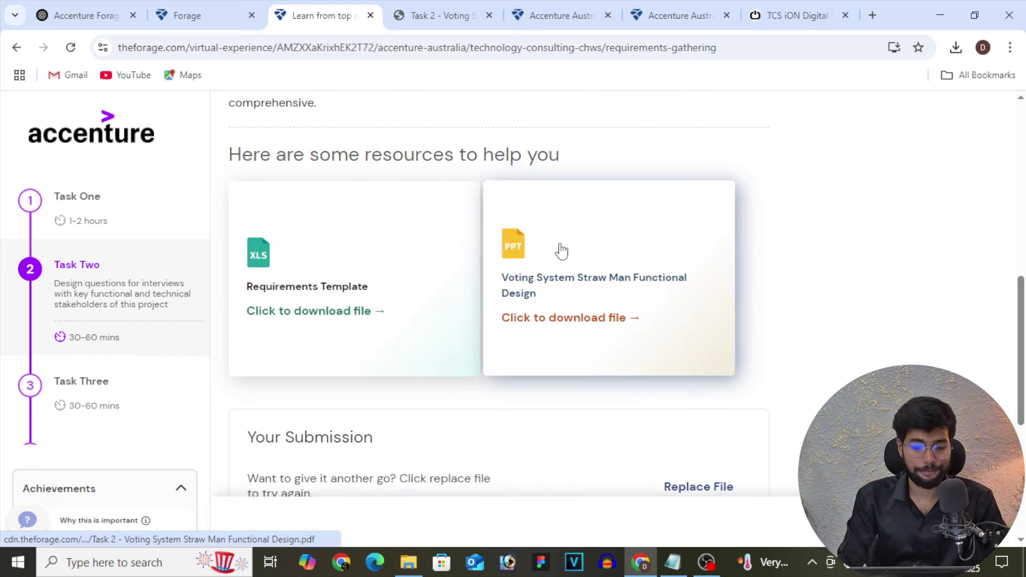
scroll(561, 250, down, 2)
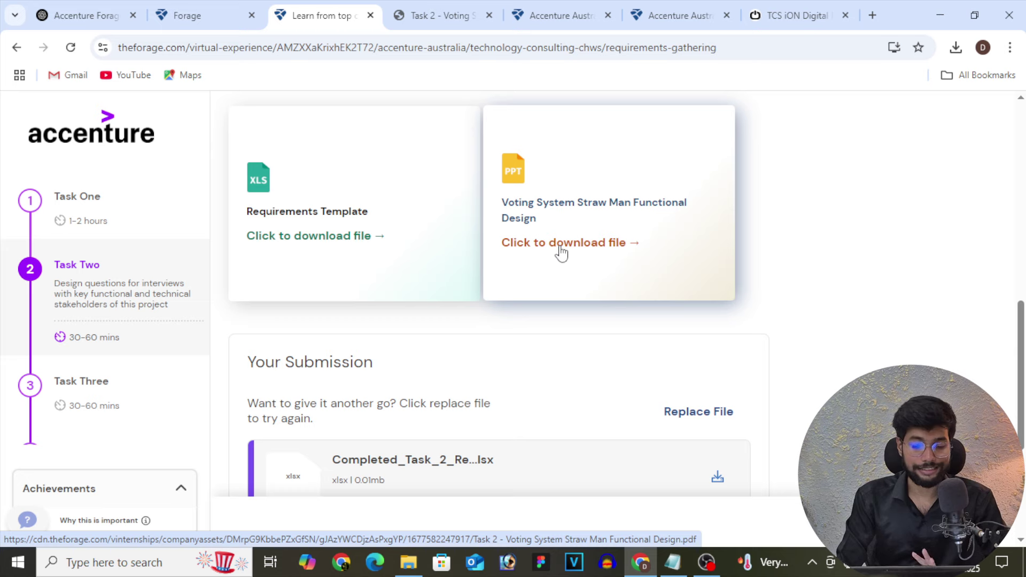
scroll(561, 248, up, 3)
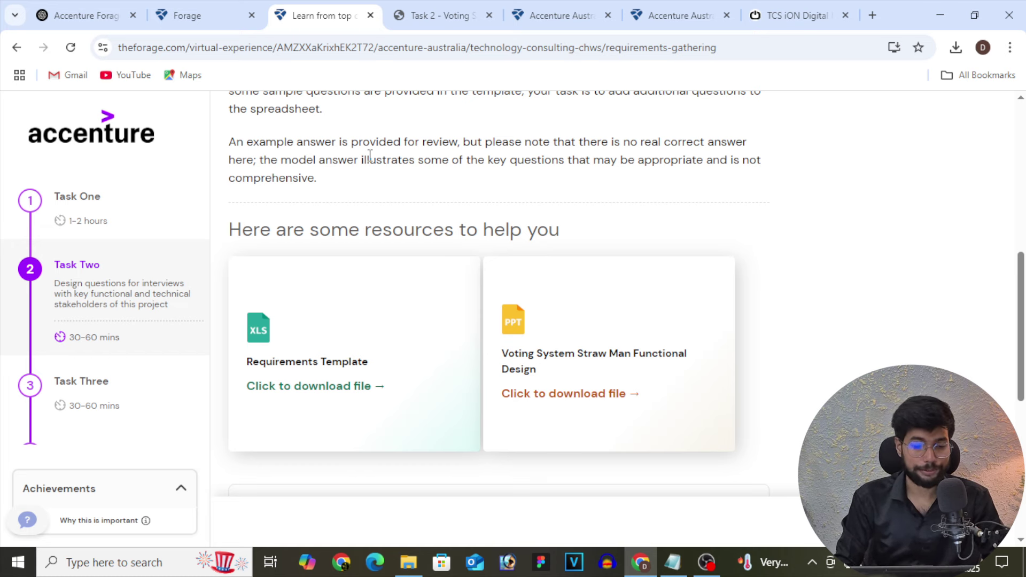
Step: Switch to the ChatGPT conversation and highlight the opening prompt asking for help with the Accenture Forage internship tasks
click(101, 15)
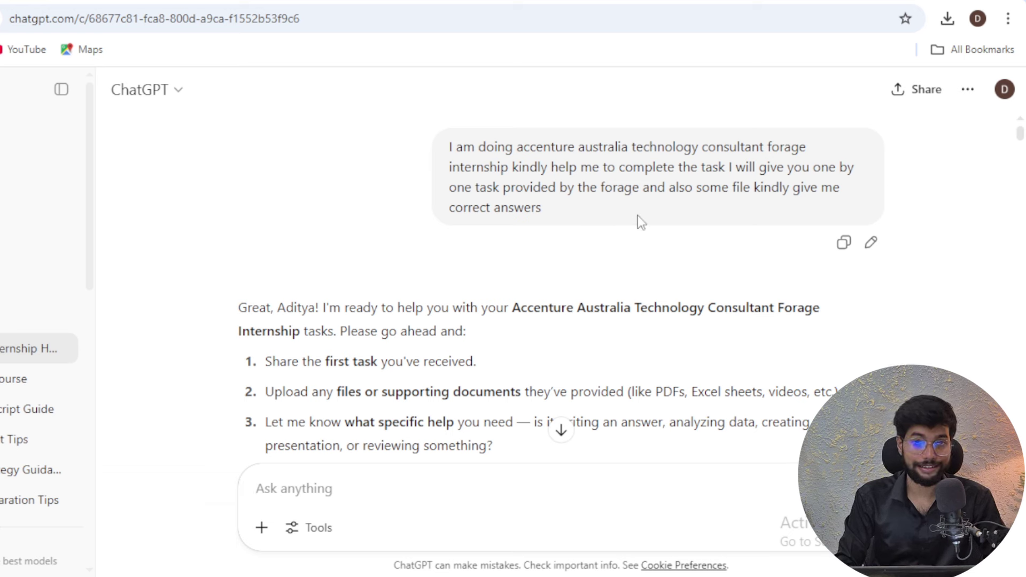
drag(640, 222, 454, 147)
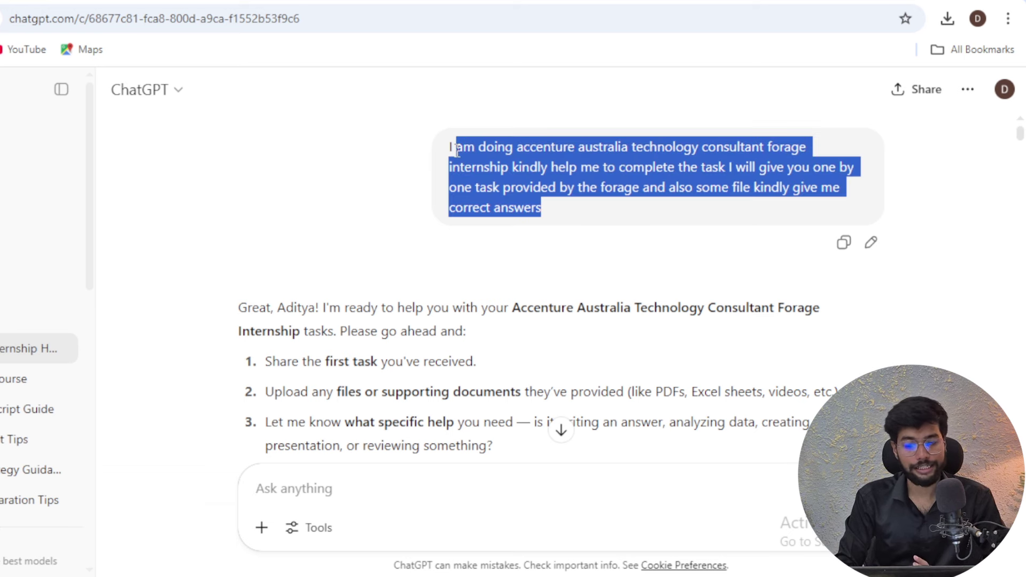
Step: Return to the Task Two page on Forage and select the brief's text from the "Here is your task" heading into the third paragraph
key(ctrl+Tab)
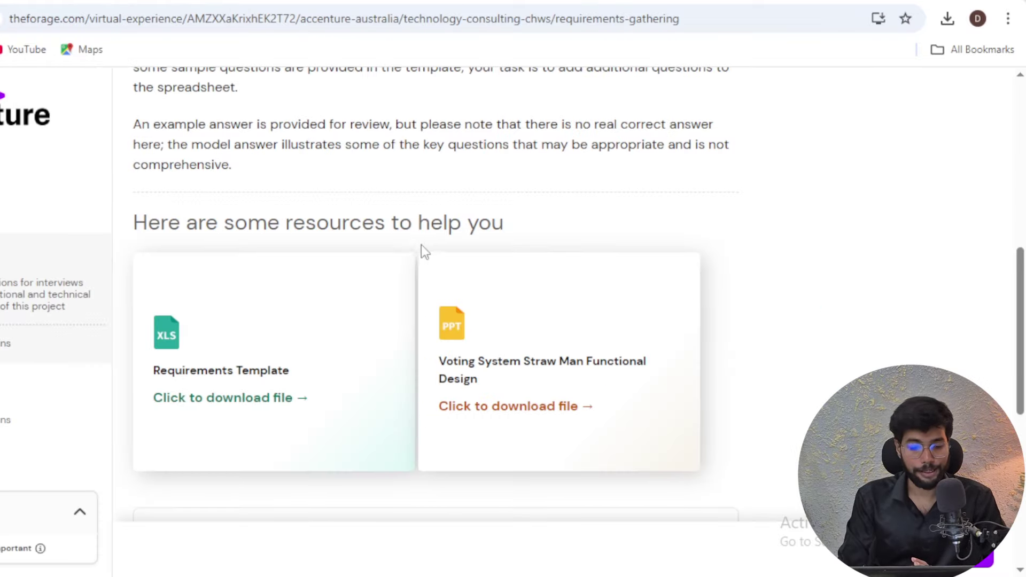
scroll(421, 245, up, 6)
scroll(421, 245, up, 3)
scroll(422, 245, down, 2)
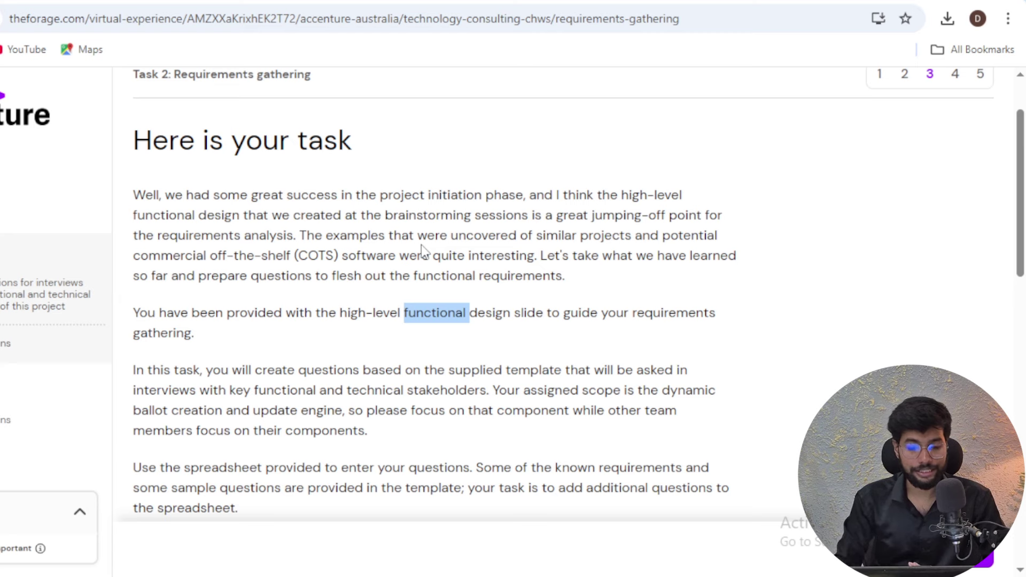
drag(131, 132, 346, 367)
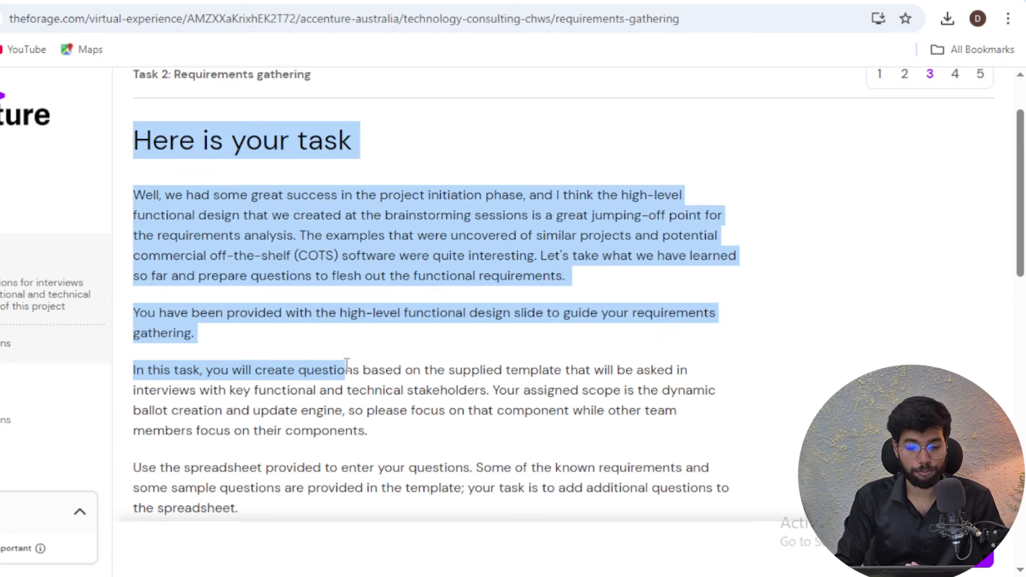
Step: Switch back to ChatGPT and examine the message containing the Task 2 brief and its attached PDF and spreadsheet
key(ctrl+Tab)
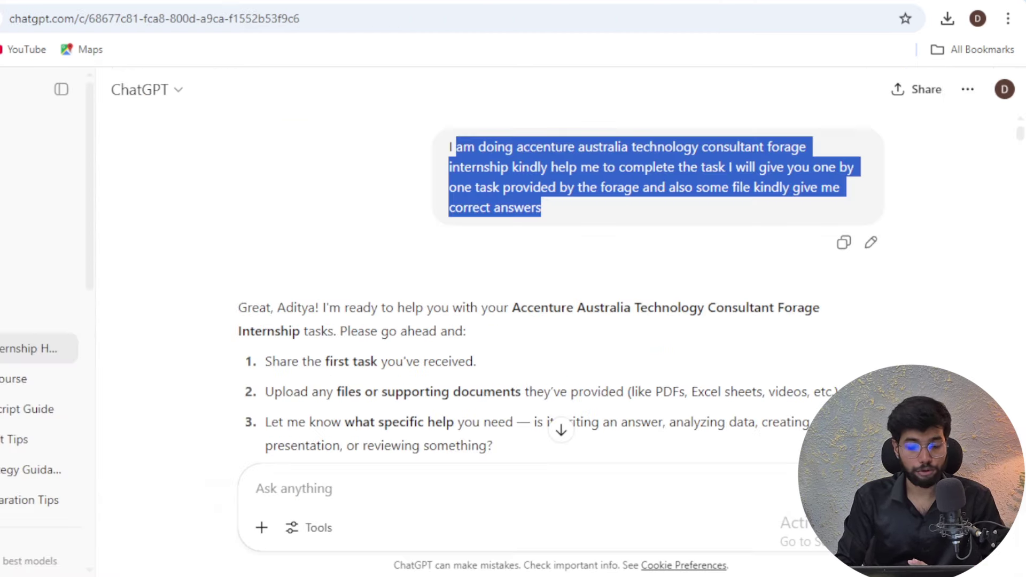
scroll(358, 211, down, 6)
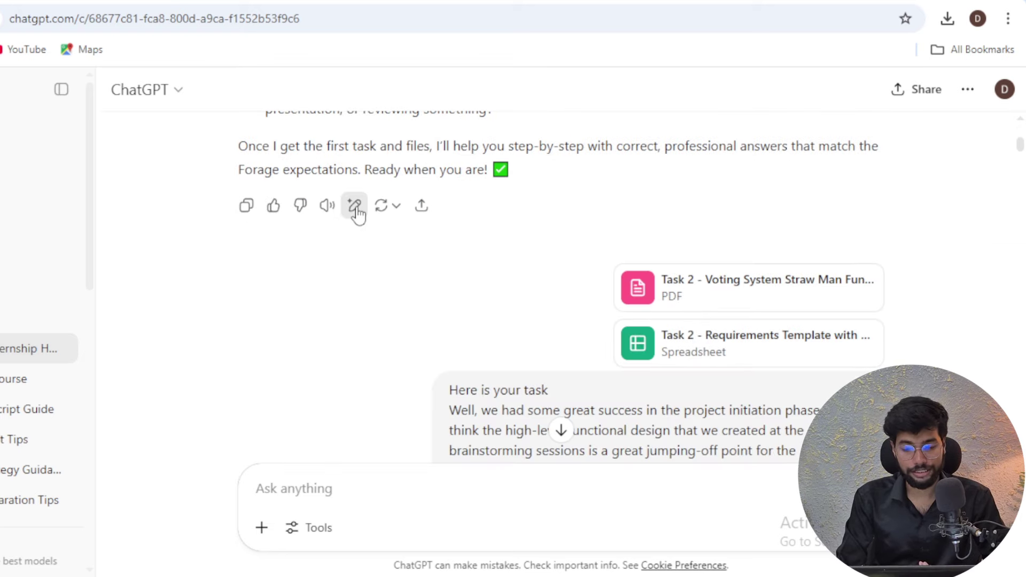
scroll(357, 211, up, 2)
scroll(358, 208, down, 3)
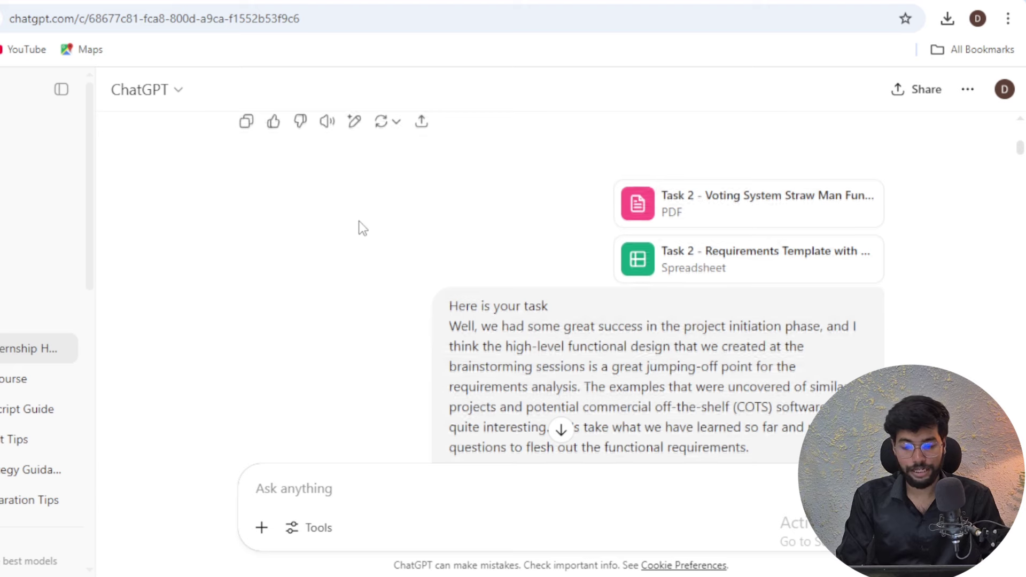
scroll(363, 228, down, 2)
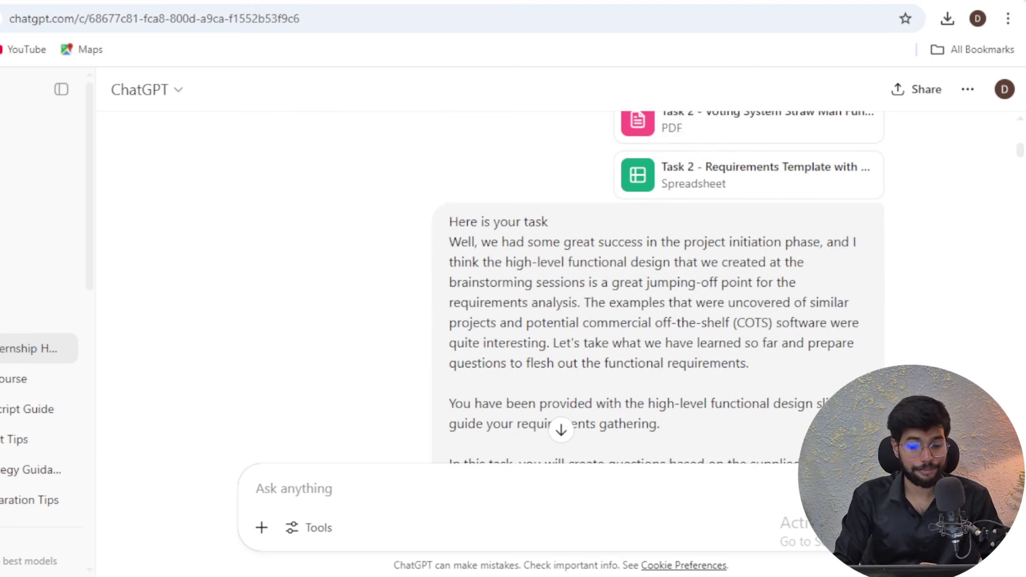
Step: Return to Forage and check Task Two's Requirements Template and Voting System Straw Man Functional Design resources
key(ctrl+Tab)
scroll(565, 276, down, 12)
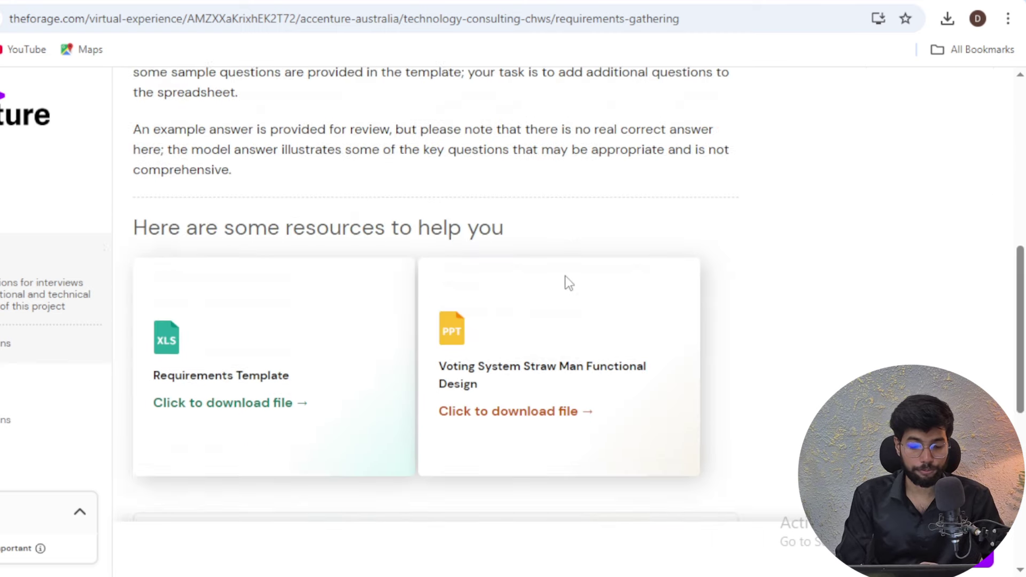
scroll(566, 275, up, 1)
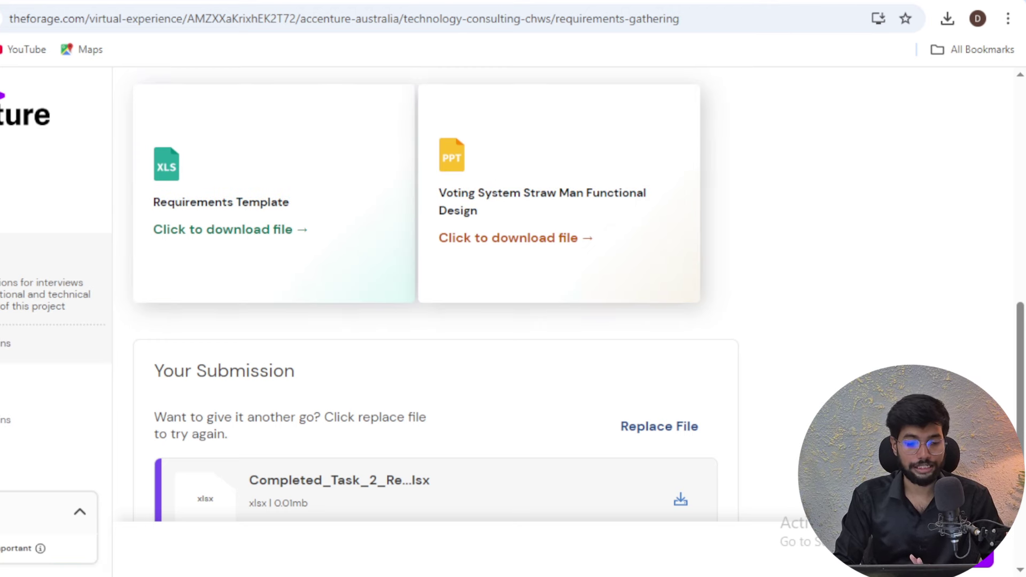
Step: Switch to ChatGPT and examine its Task 2 reply, covering the functional design summary and the sample questions to add in Excel
key(ctrl+Tab)
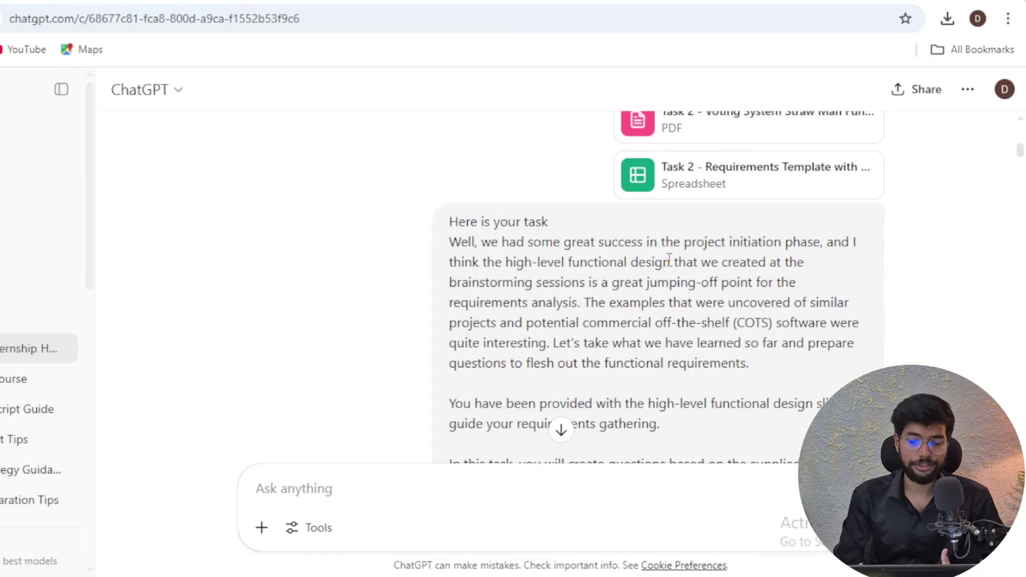
scroll(669, 262, down, 7)
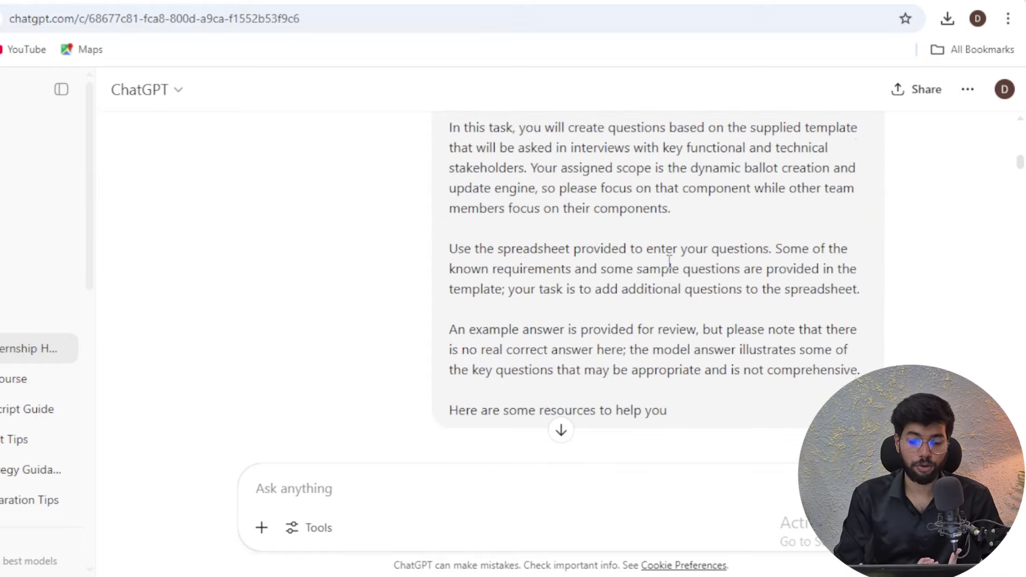
scroll(669, 262, down, 6)
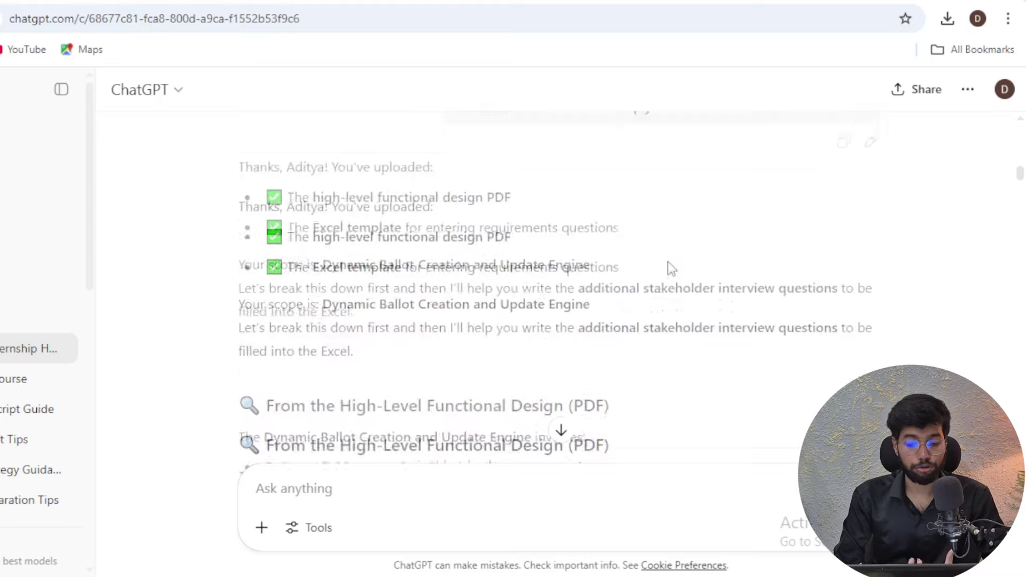
scroll(672, 269, up, 2)
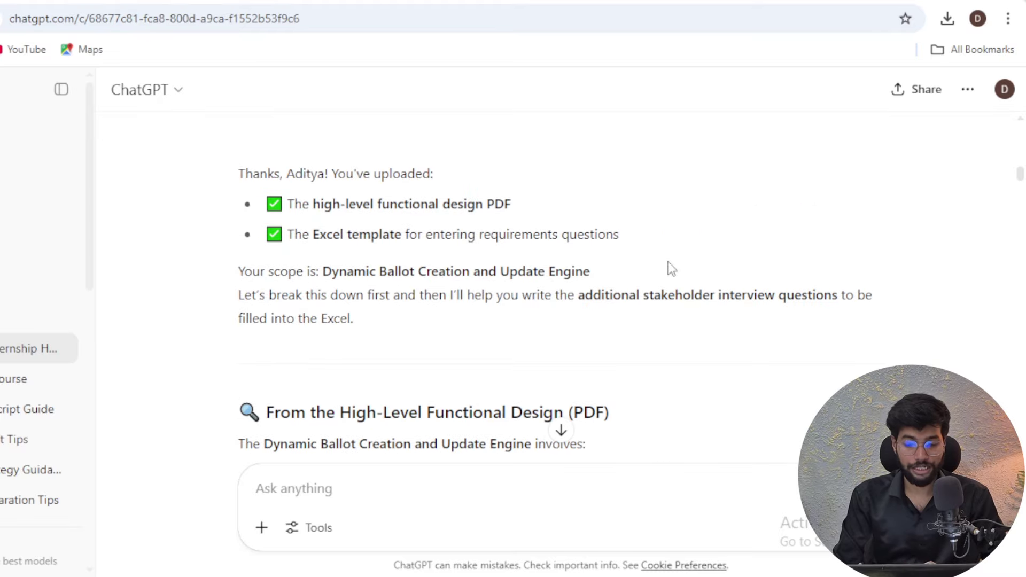
scroll(672, 269, down, 2)
scroll(672, 269, down, 5)
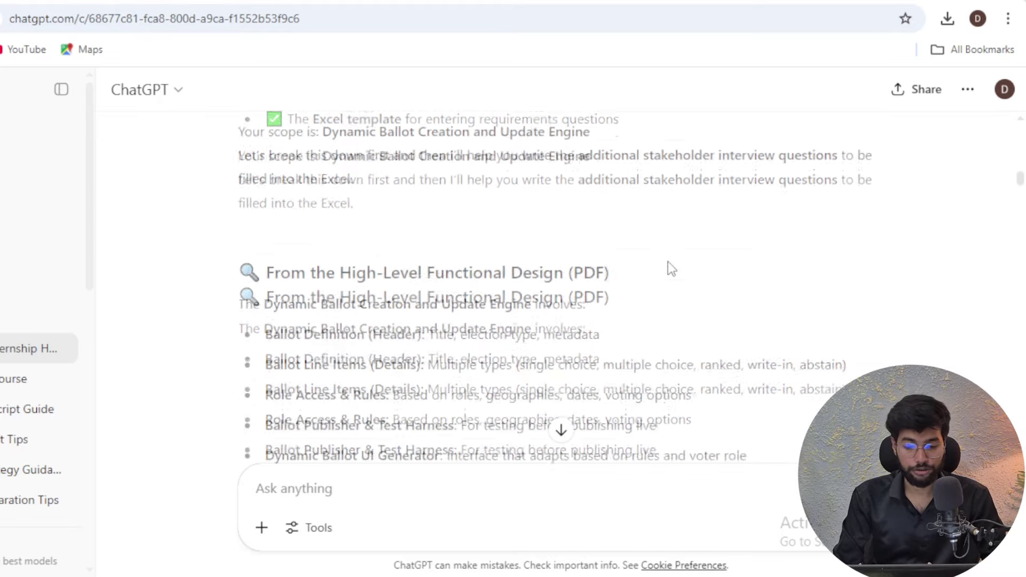
scroll(666, 259, up, 2)
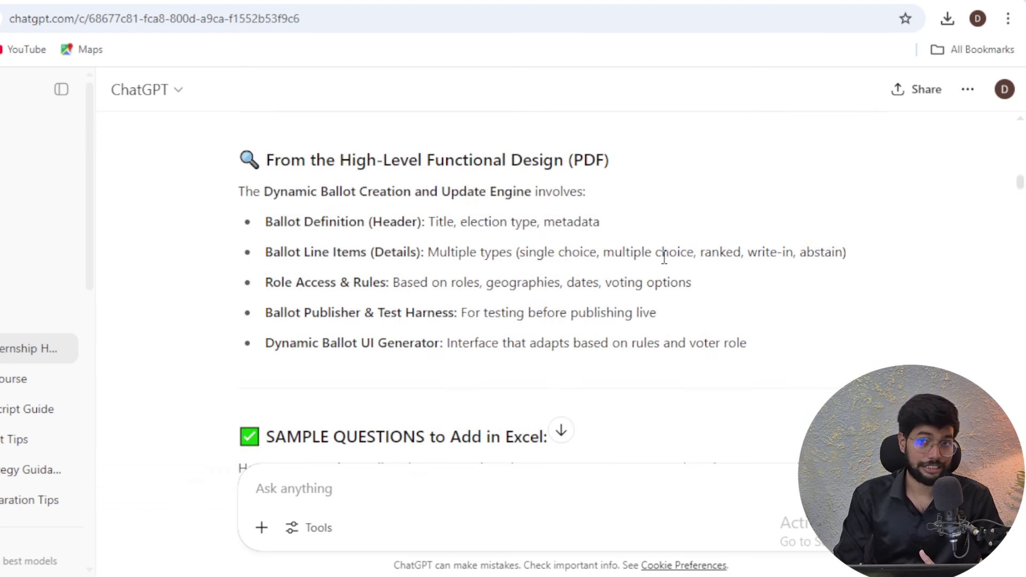
scroll(664, 261, down, 5)
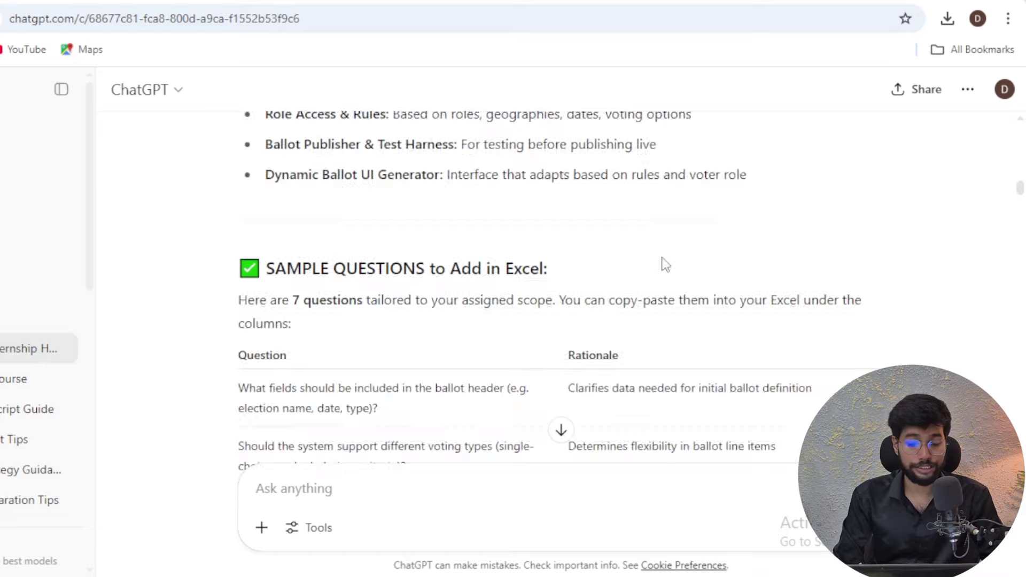
scroll(662, 264, down, 2)
scroll(662, 264, up, 2)
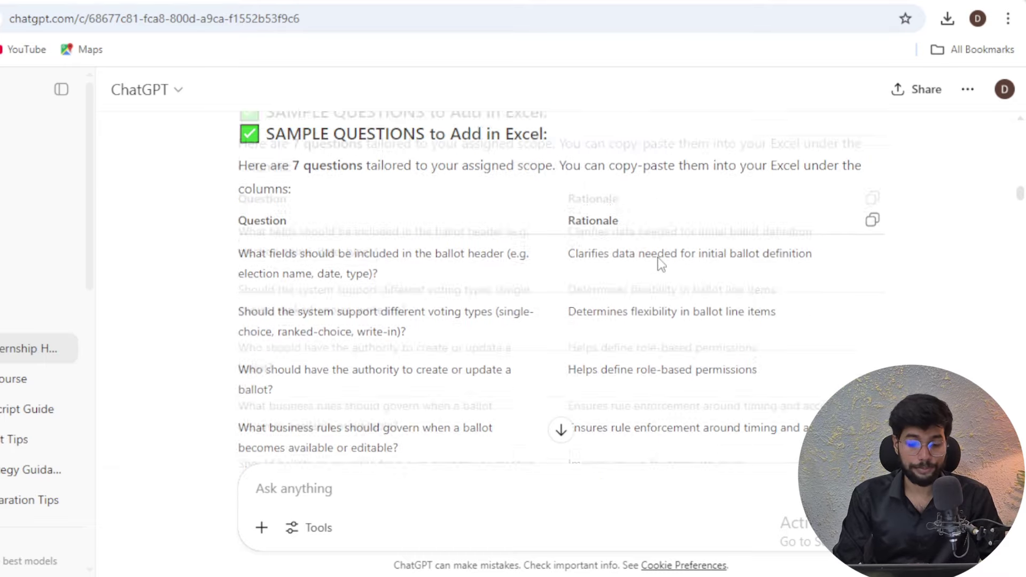
Step: Review the sample questions, highlight ChatGPT's offer to fill them into Excel, and locate the Completed_Task_2_Requirements_Questions.xlsx link
scroll(662, 264, down, 12)
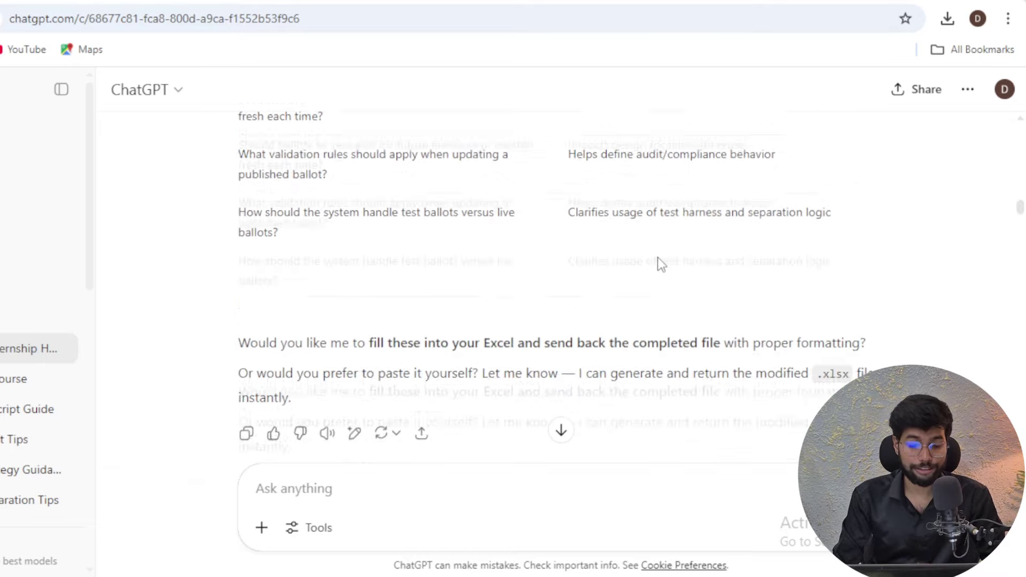
scroll(660, 262, down, 2)
scroll(661, 262, up, 2)
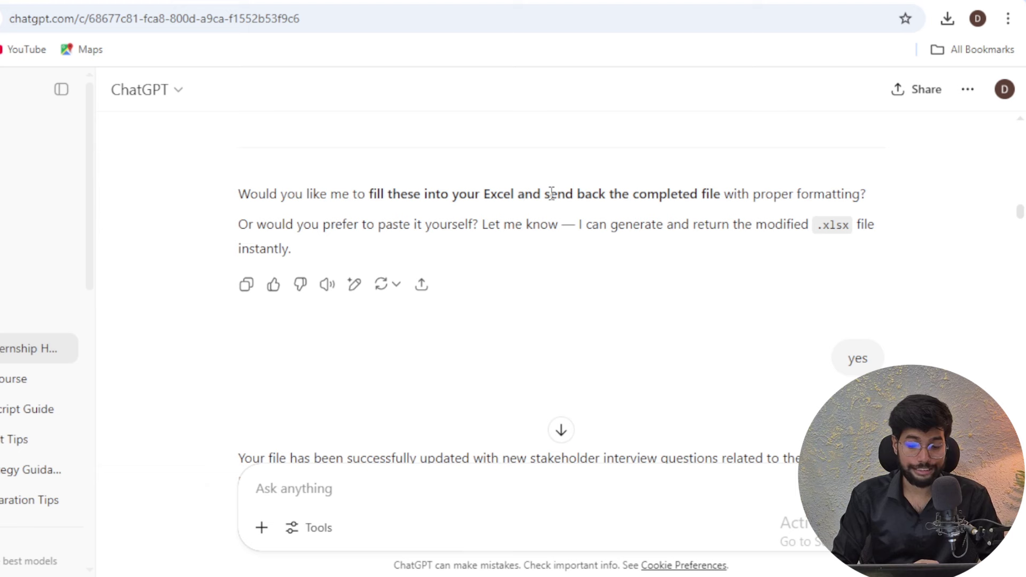
drag(715, 189, 378, 190)
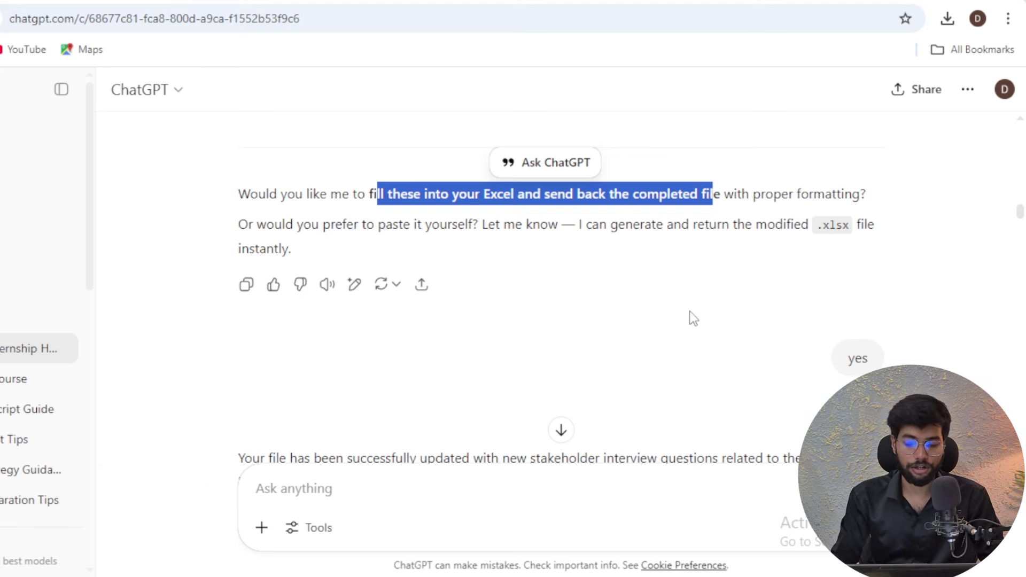
scroll(694, 319, down, 5)
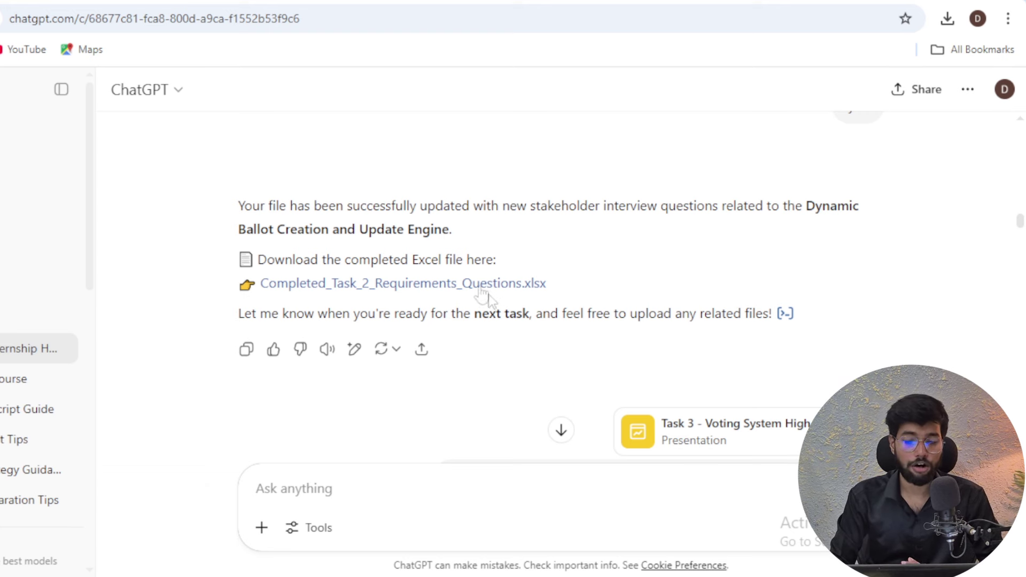
Step: Return to Forage's Task Two page and highlight the brief's paragraph about entering questions in the provided spreadsheet
key(ctrl+Tab)
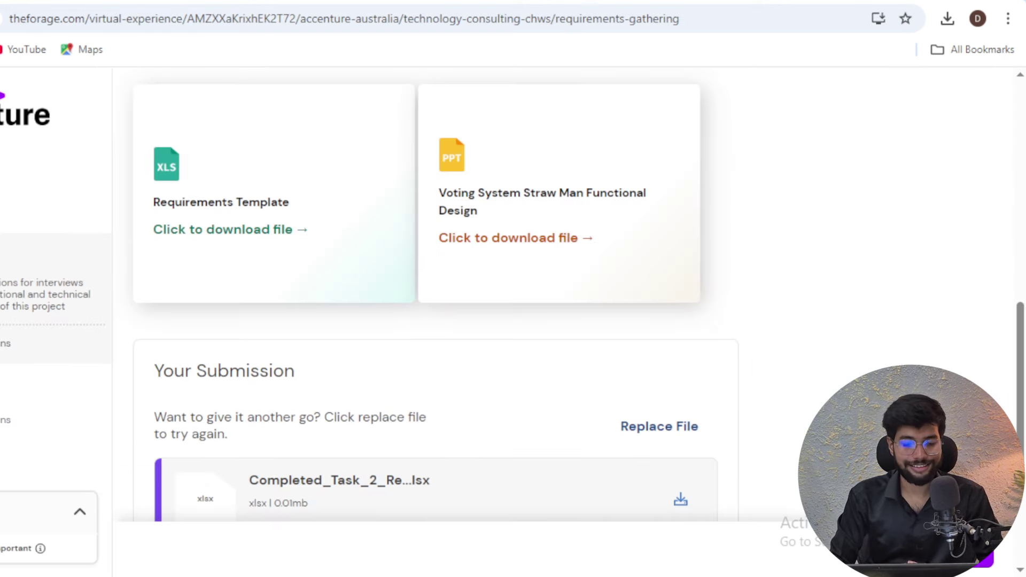
click(568, 224)
scroll(568, 224, up, 8)
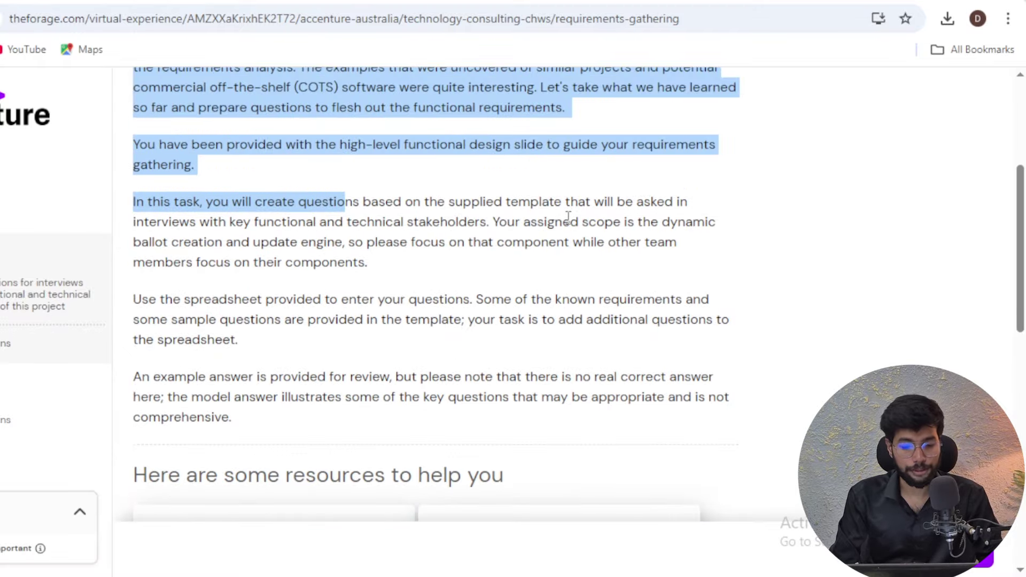
scroll(569, 217, up, 3)
scroll(569, 218, down, 5)
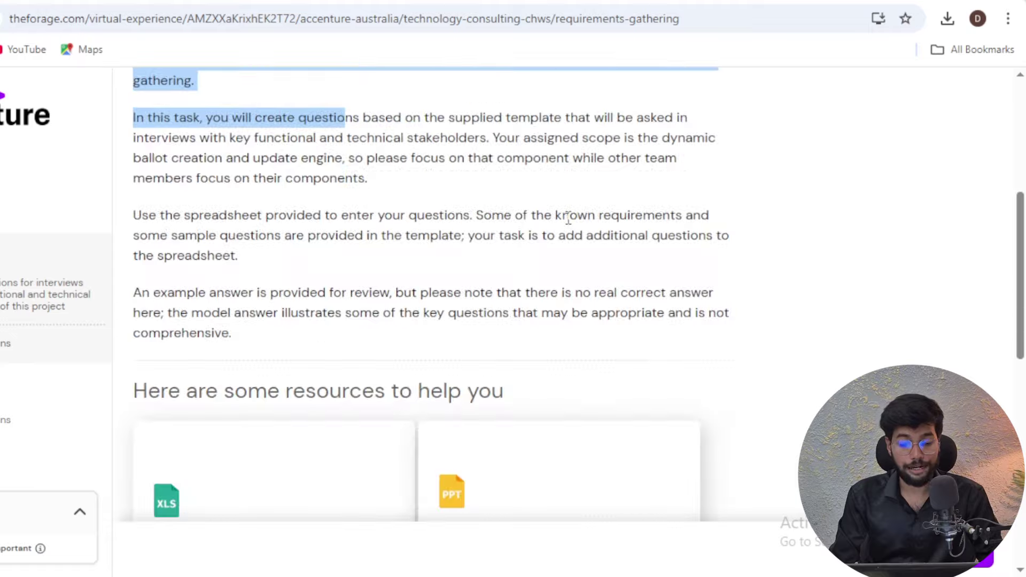
scroll(569, 217, down, 2)
scroll(568, 225, down, 2)
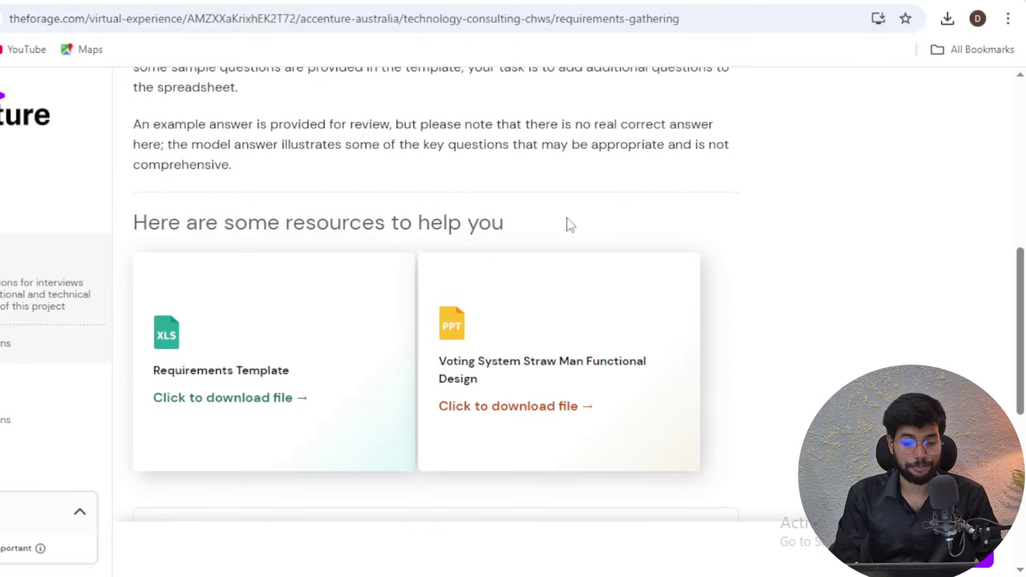
scroll(569, 225, up, 2)
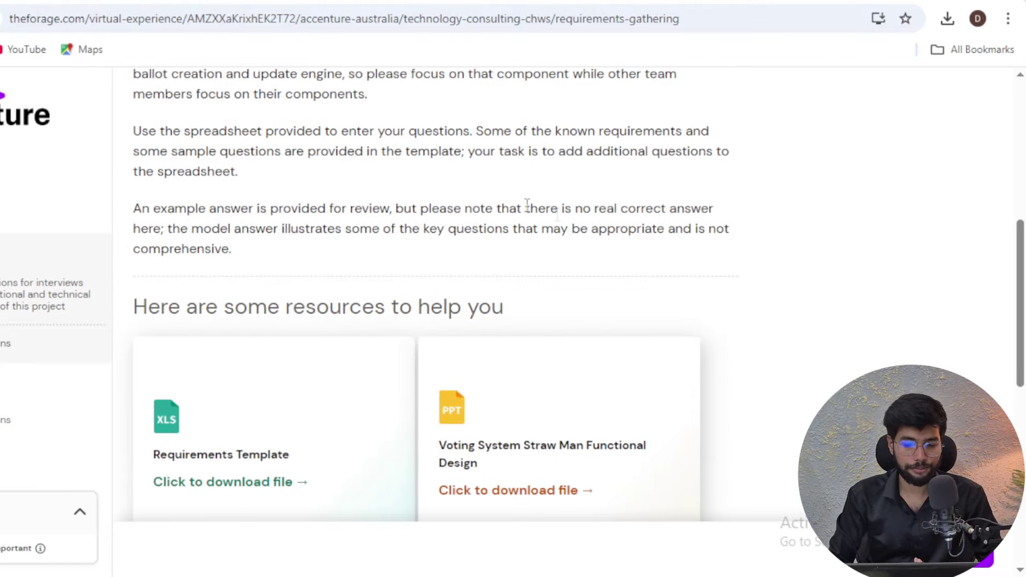
drag(139, 134, 217, 178)
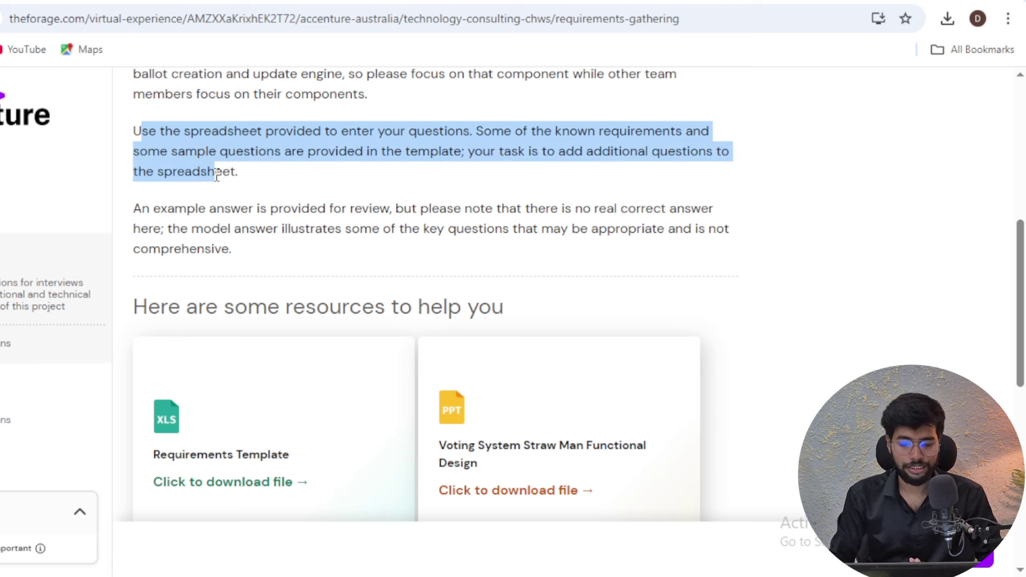
scroll(218, 173, down, 8)
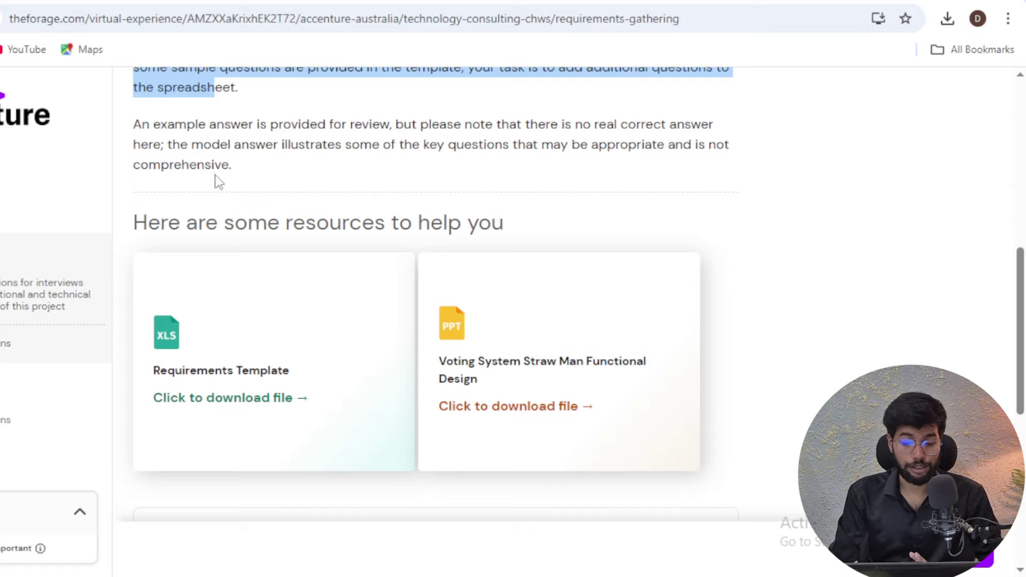
scroll(217, 185, down, 2)
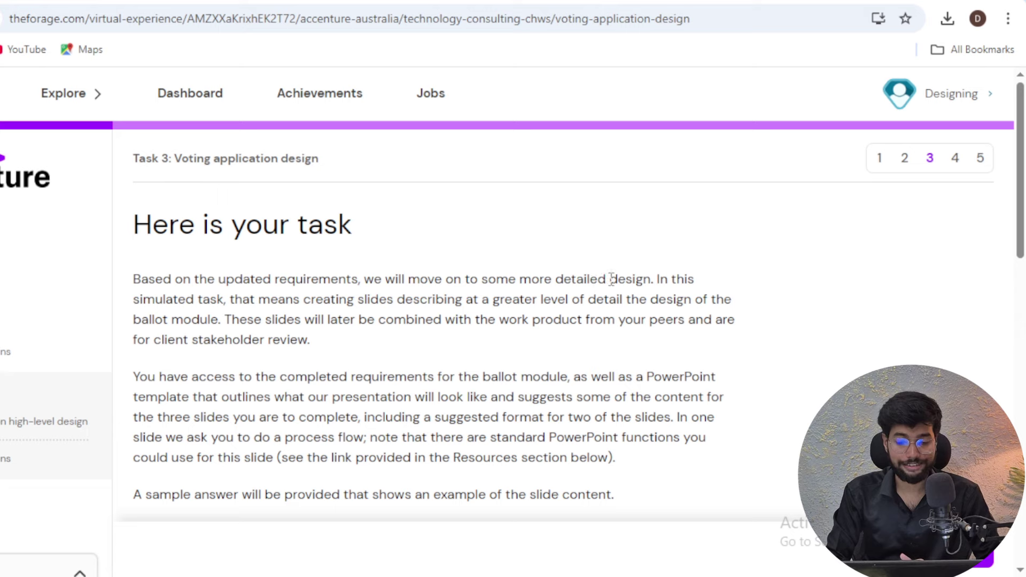
Step: Review the Task 3 voting application design brief and highlight the "Upload your Ballot Module Design Slides" heading
scroll(611, 279, down, 3)
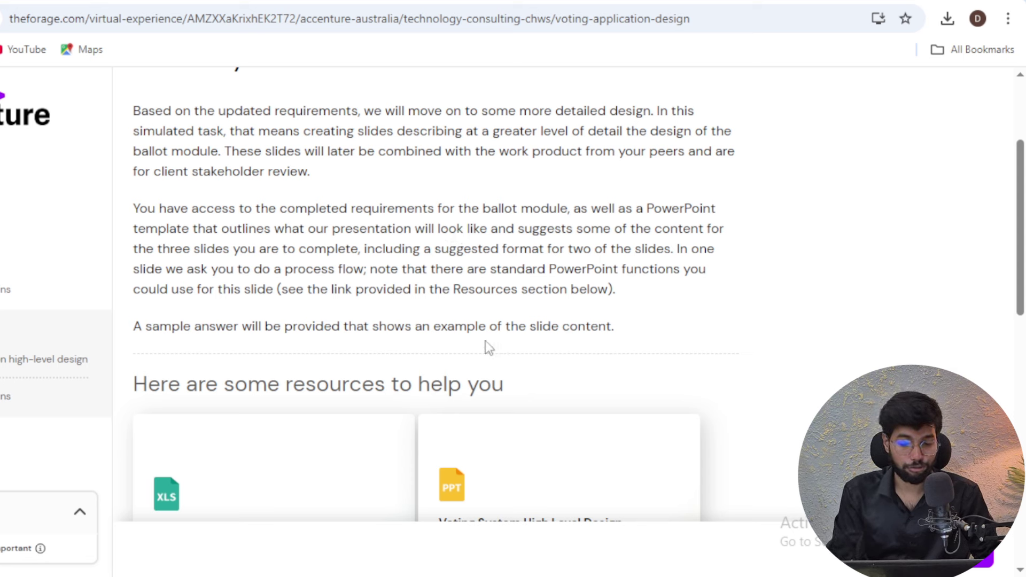
scroll(485, 338, down, 10)
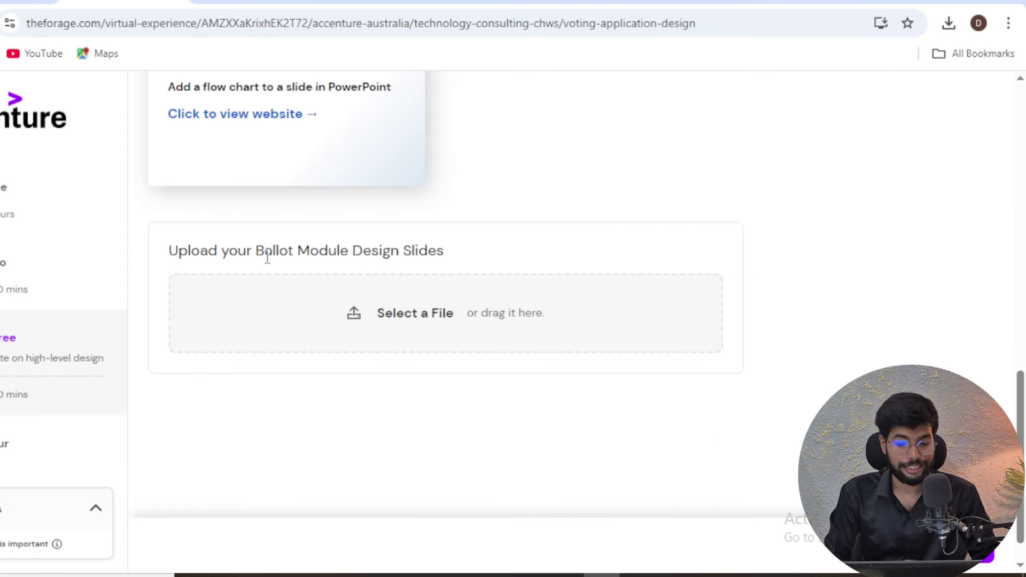
drag(185, 249, 457, 253)
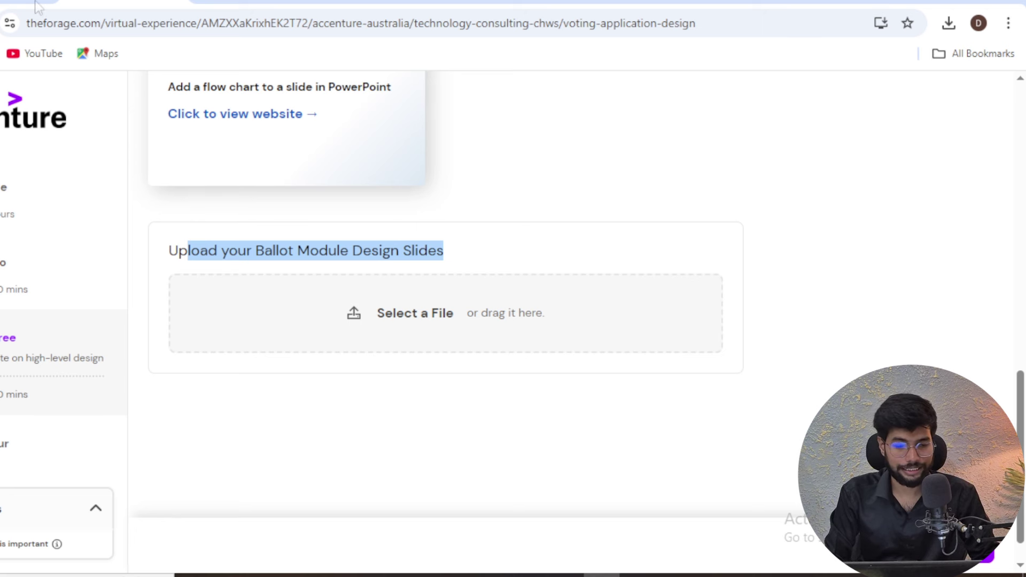
Step: Switch to ChatGPT and examine the Task 3 brief message with its attached presentation and the Slide Requirements Breakdown
click(59, 2)
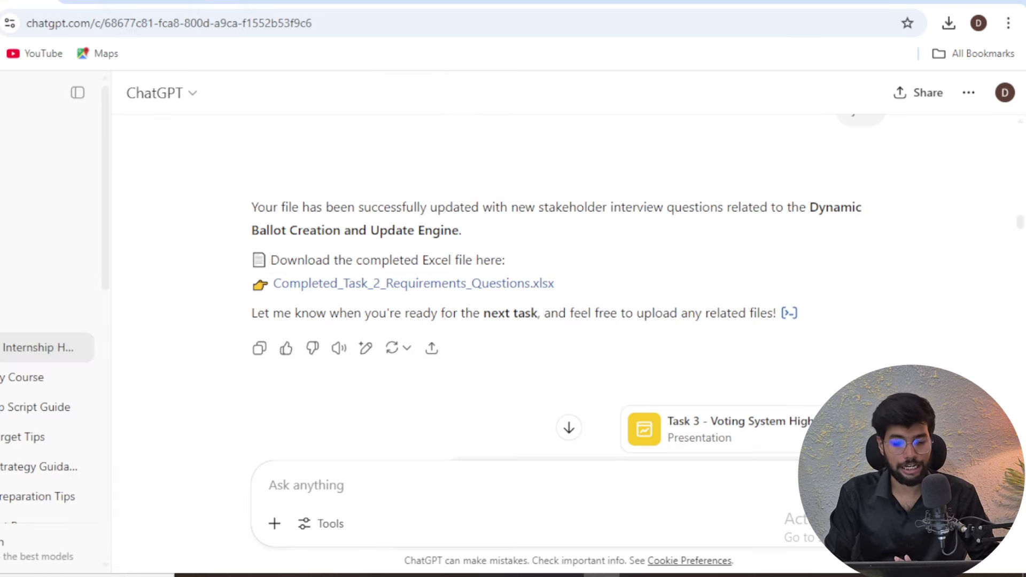
scroll(507, 211, down, 5)
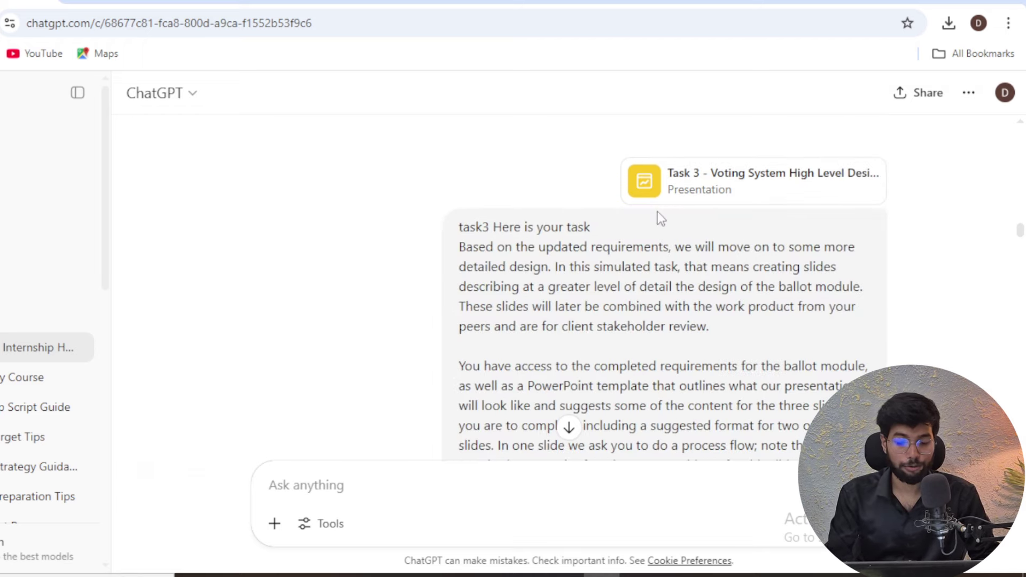
scroll(657, 212, down, 8)
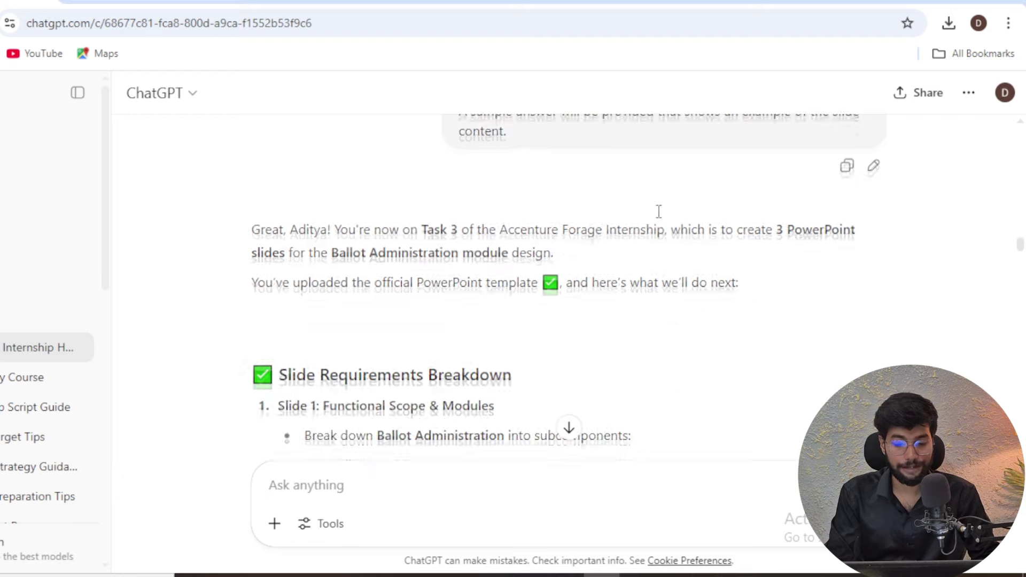
scroll(658, 211, down, 9)
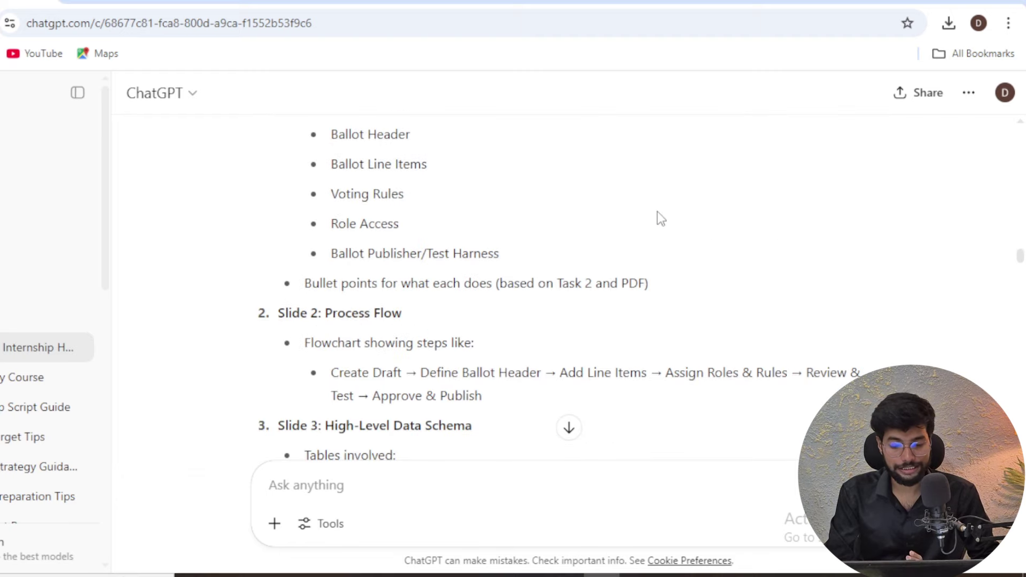
scroll(658, 212, down, 8)
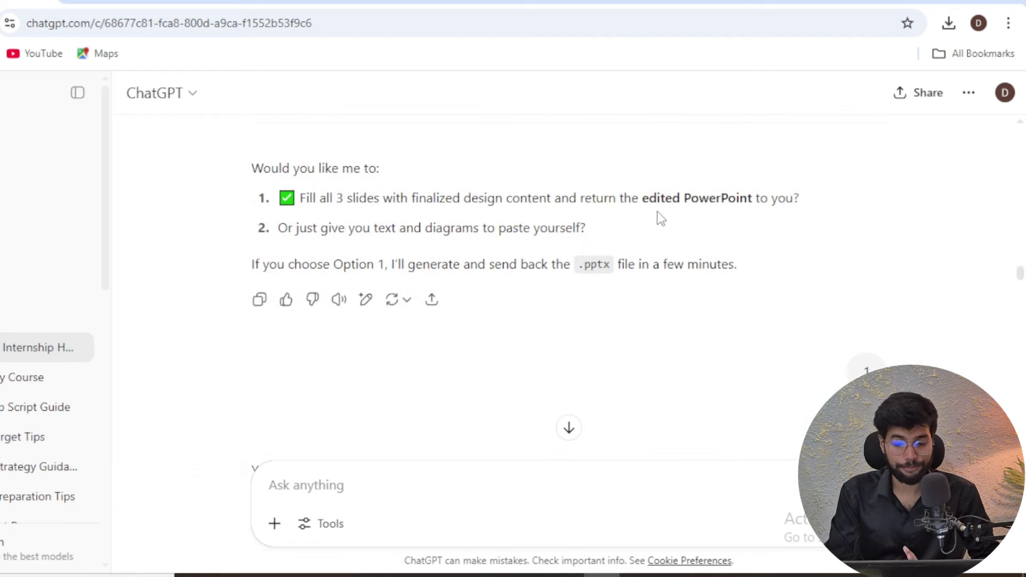
Step: Read ChatGPT's two options for the Task 3 slides, the chosen option 1, and the reply delivering the PowerPoint slides
scroll(658, 212, down, 3)
scroll(658, 212, up, 2)
scroll(658, 212, up, 2)
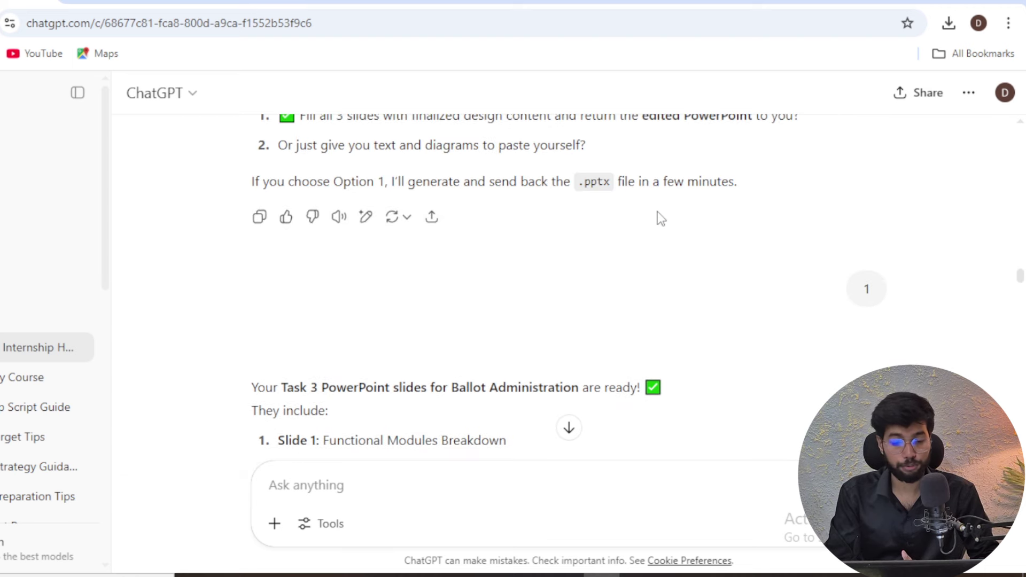
scroll(657, 212, up, 2)
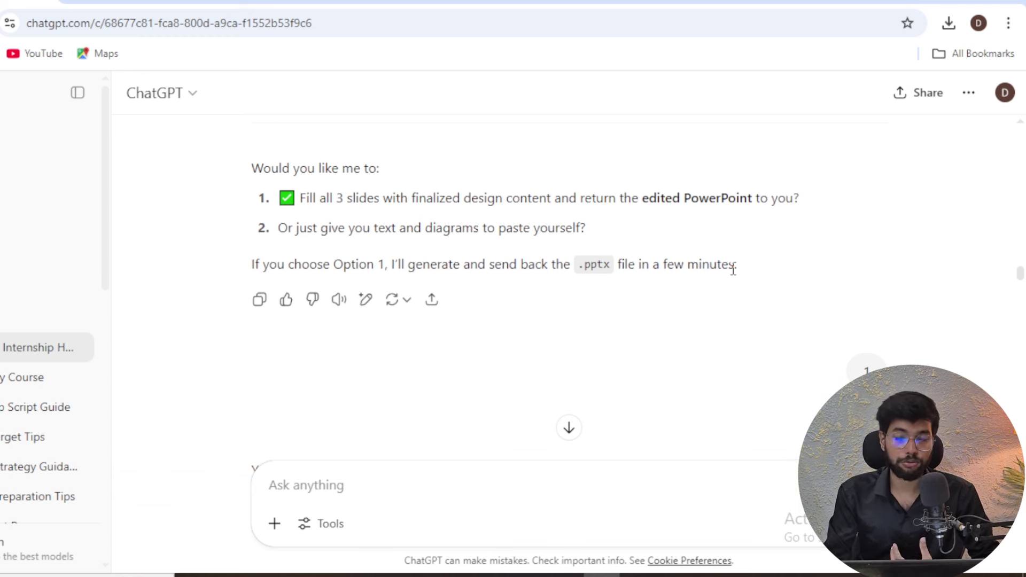
scroll(733, 270, down, 2)
scroll(732, 269, down, 6)
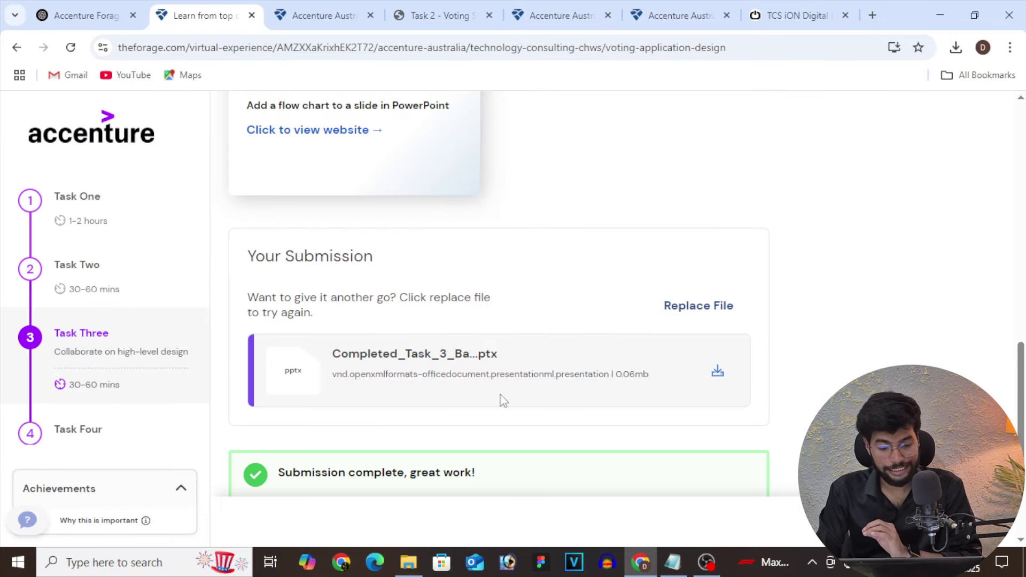
Step: Open Task Four on Forage and examine its agile stories brief, User Story Template, Story Concept Links and upload area
click(100, 436)
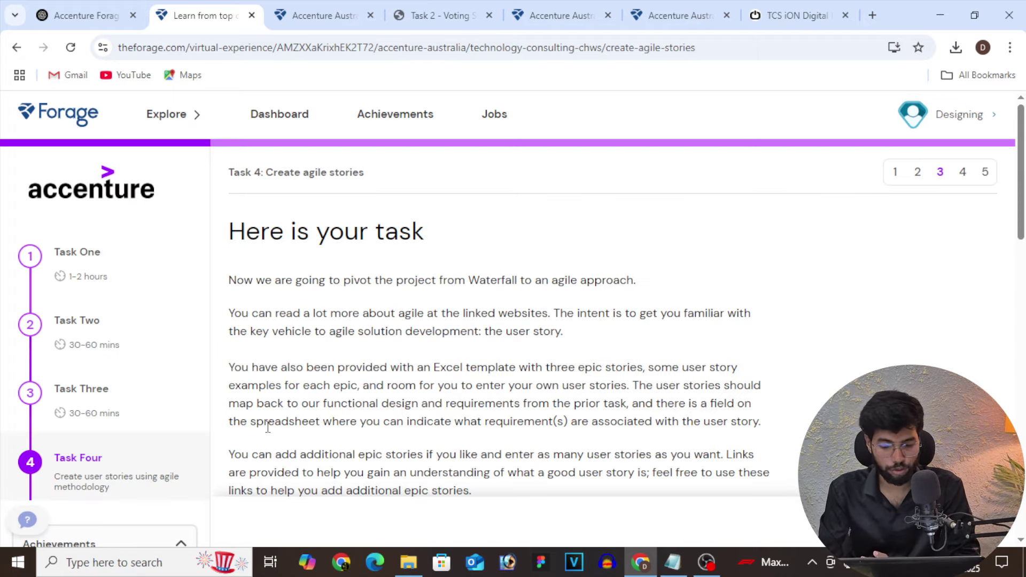
scroll(268, 428, down, 7)
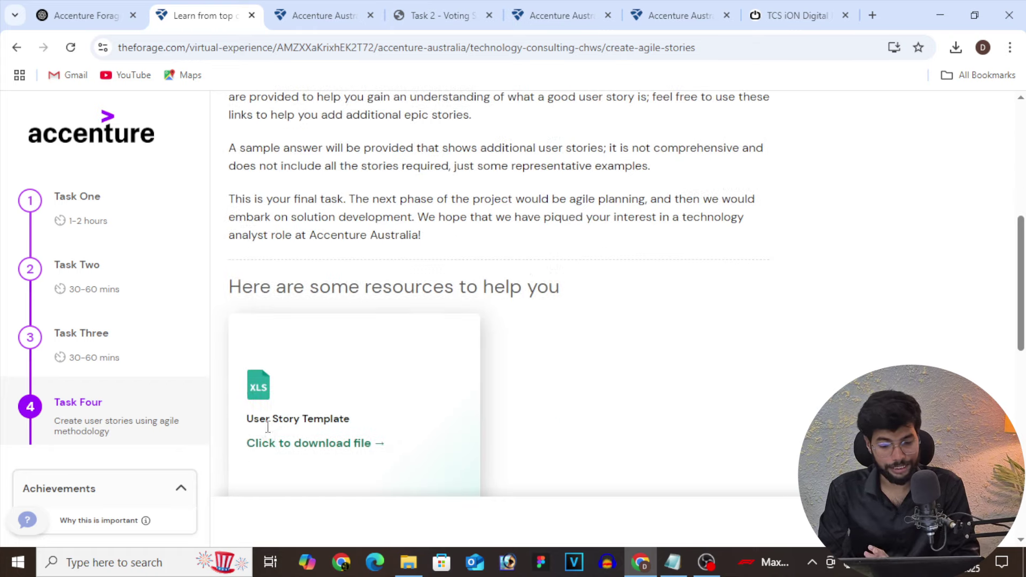
scroll(268, 428, down, 7)
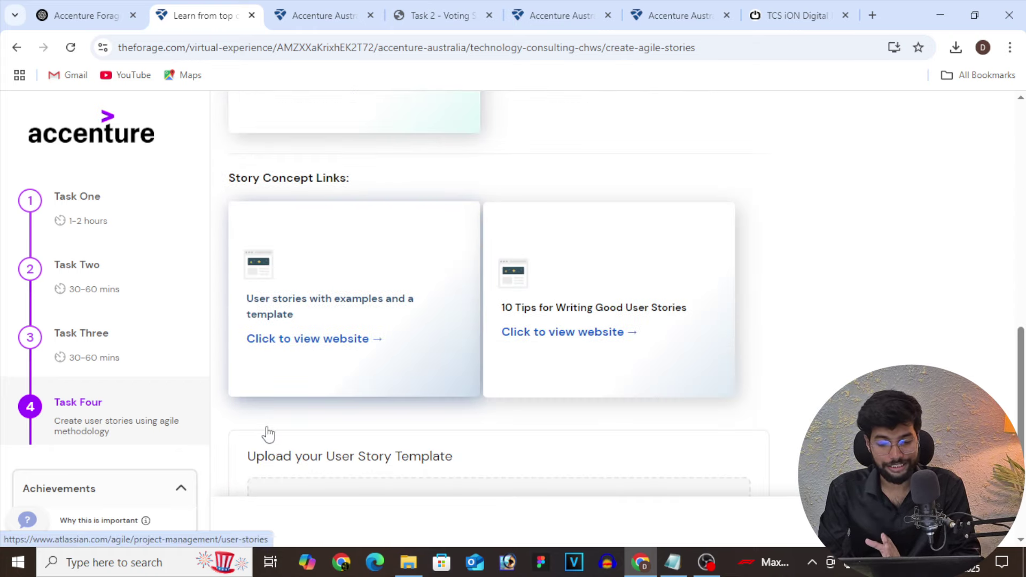
scroll(267, 434, down, 3)
scroll(270, 433, down, 1)
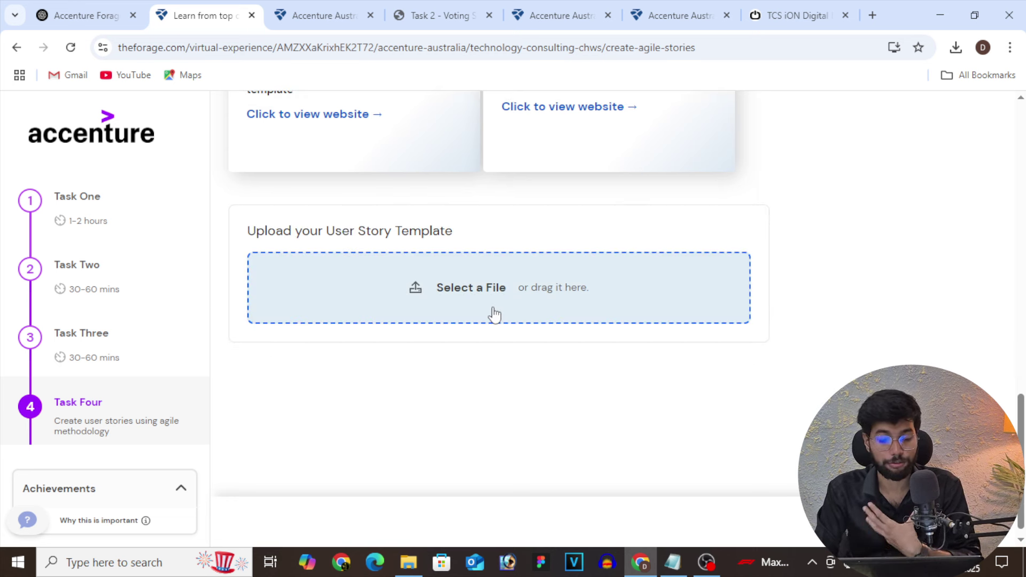
scroll(493, 314, up, 5)
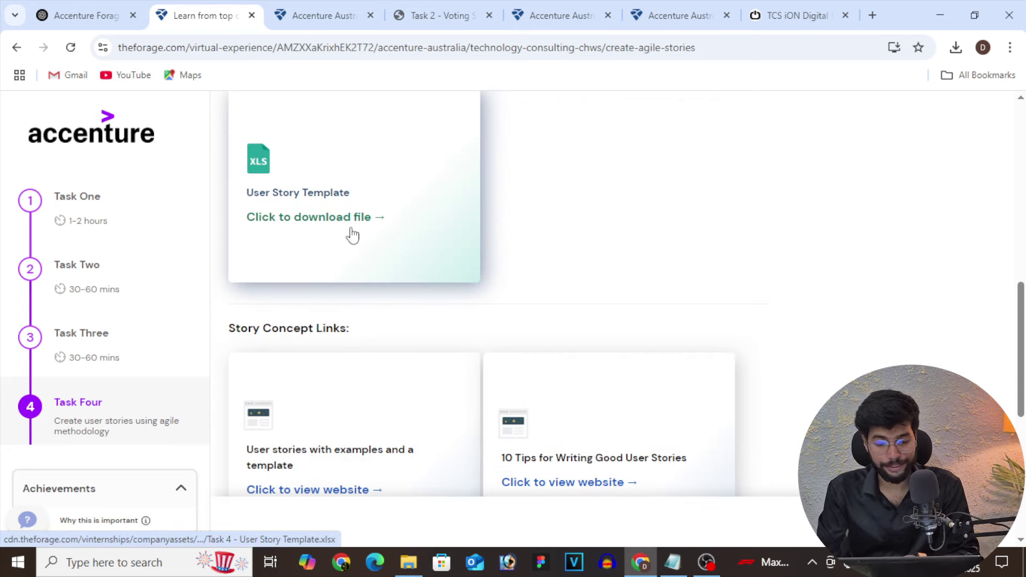
scroll(352, 236, down, 1)
scroll(352, 234, down, 1)
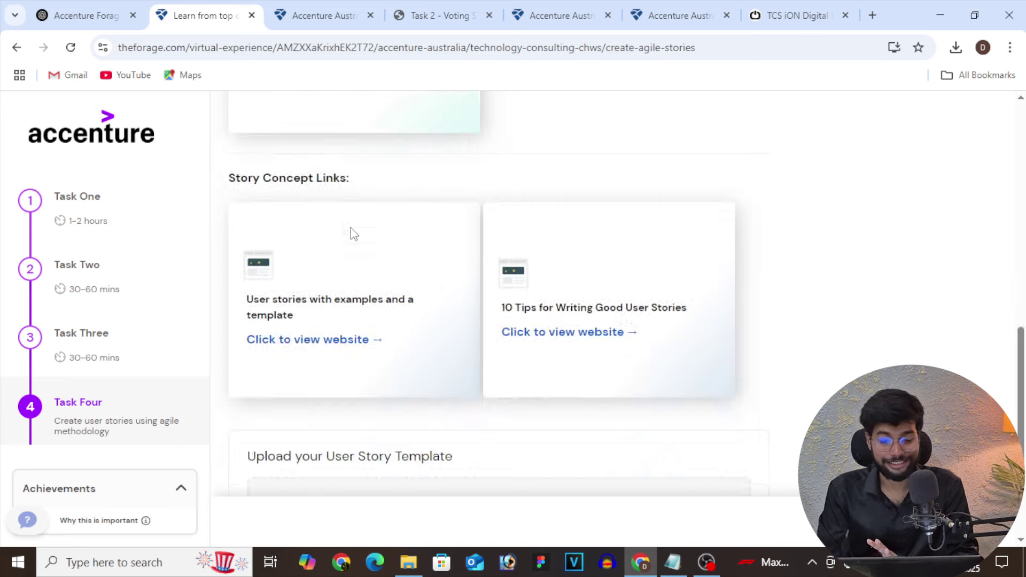
Step: Open the Finish Line page and highlight the Resume Snippet bullets and the Interview Tip answer to "Why are you interested in this role?"
scroll(59, 227, down, 2)
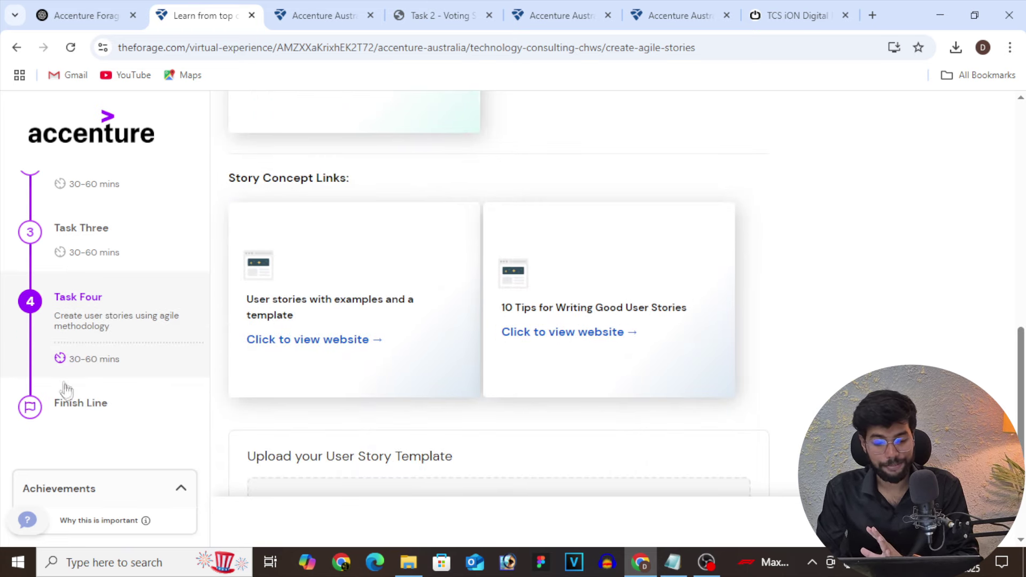
click(83, 408)
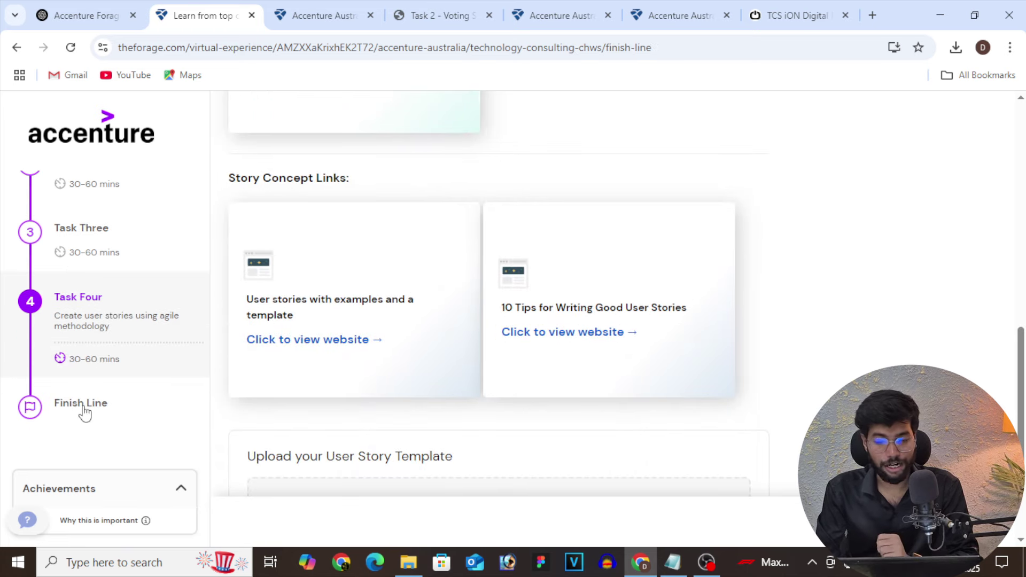
scroll(385, 367, down, 3)
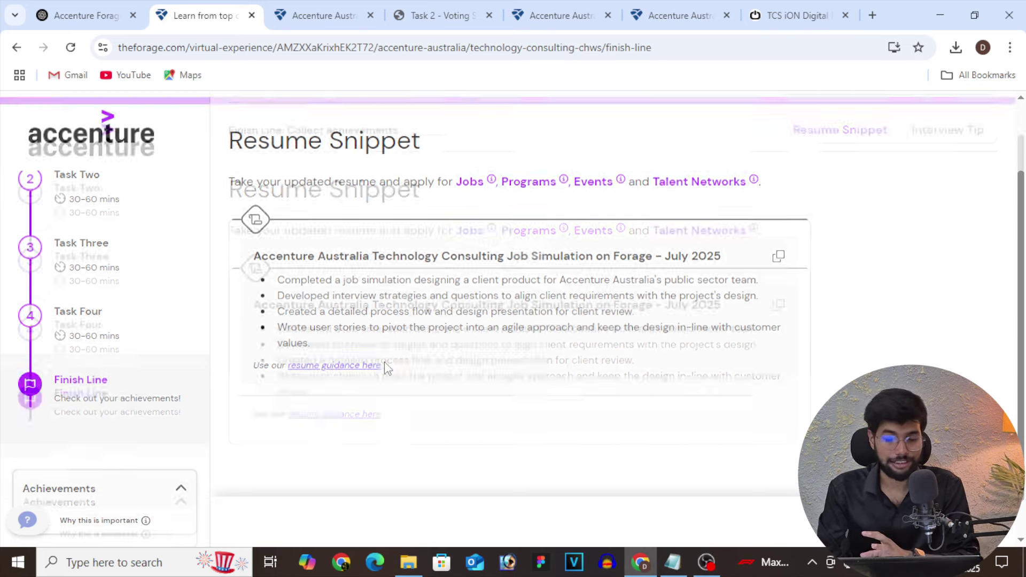
scroll(385, 364, up, 1)
scroll(385, 364, down, 1)
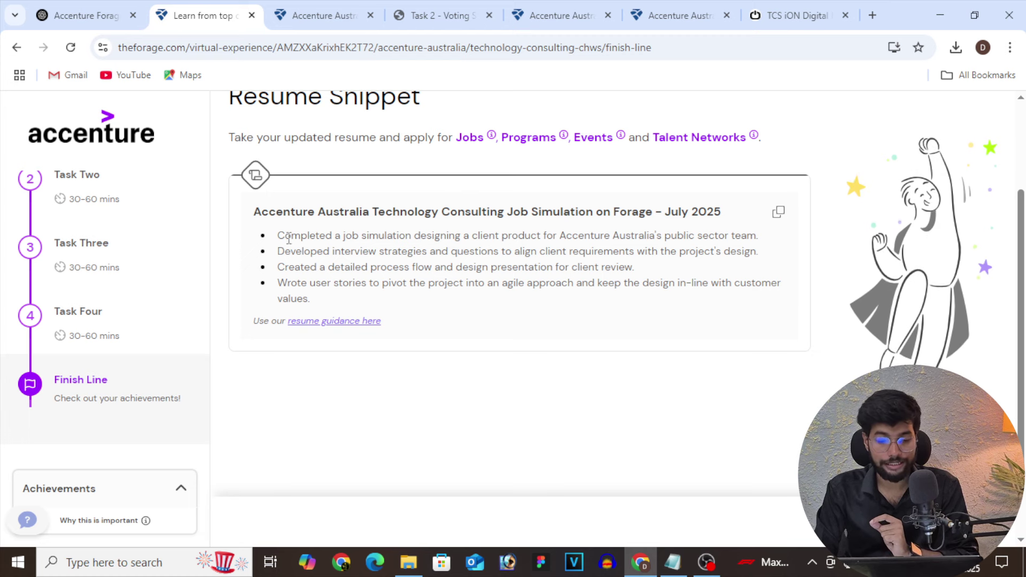
drag(276, 235, 332, 291)
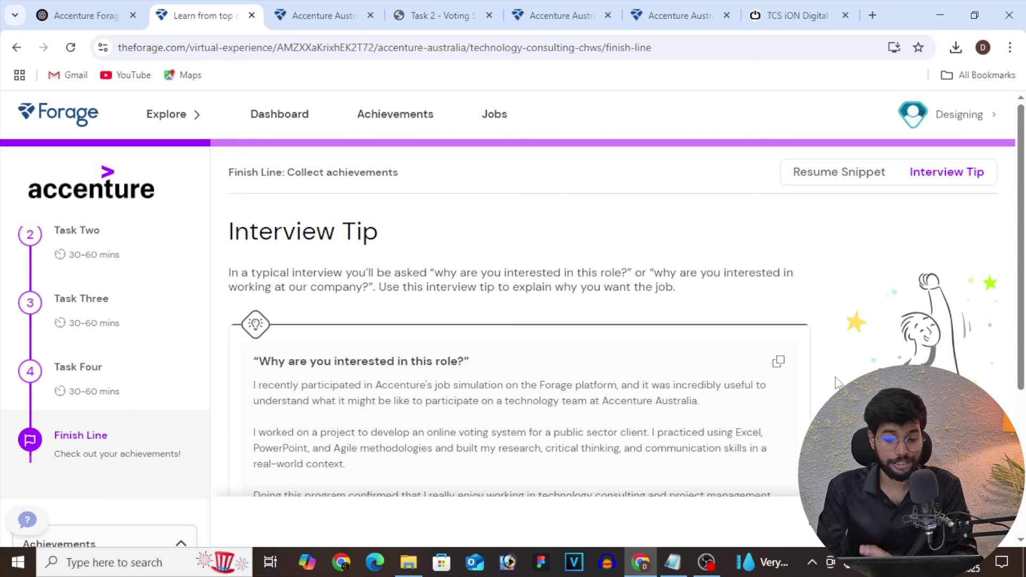
scroll(836, 377, down, 3)
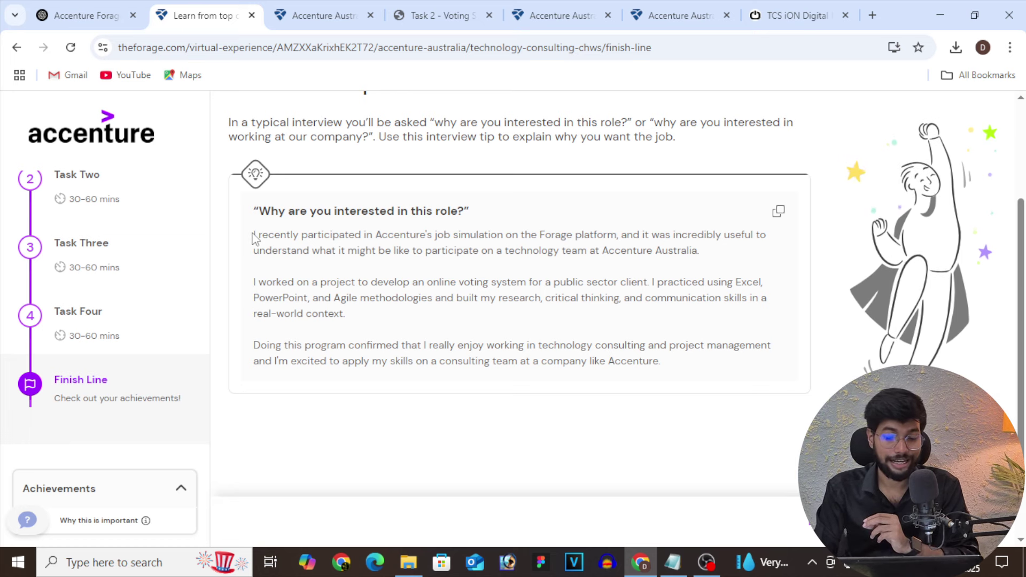
drag(258, 236, 664, 366)
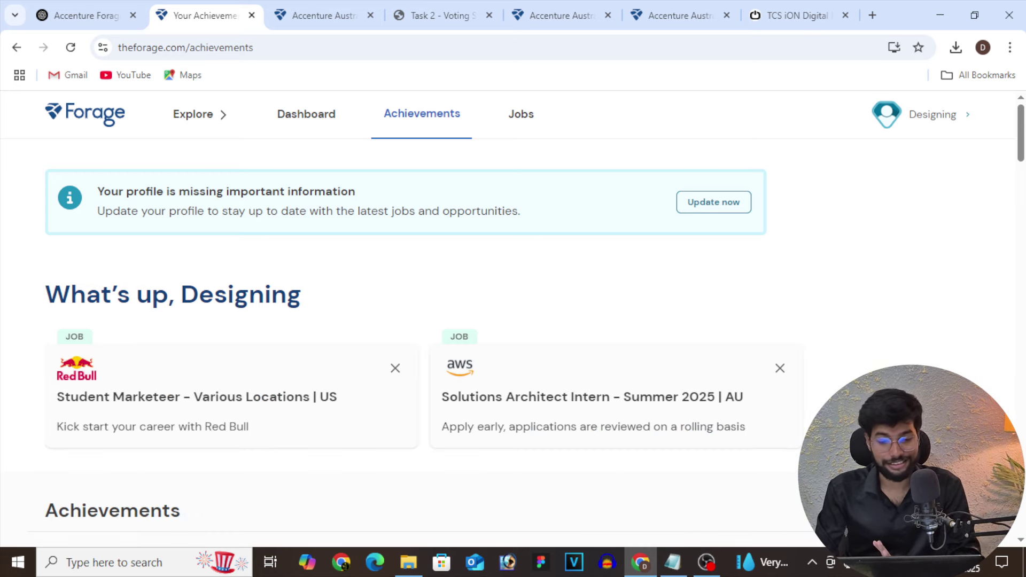
Step: Open the Accenture Technology Consulting certificate from the Achievements page and download its PDF version
scroll(412, 267, down, 8)
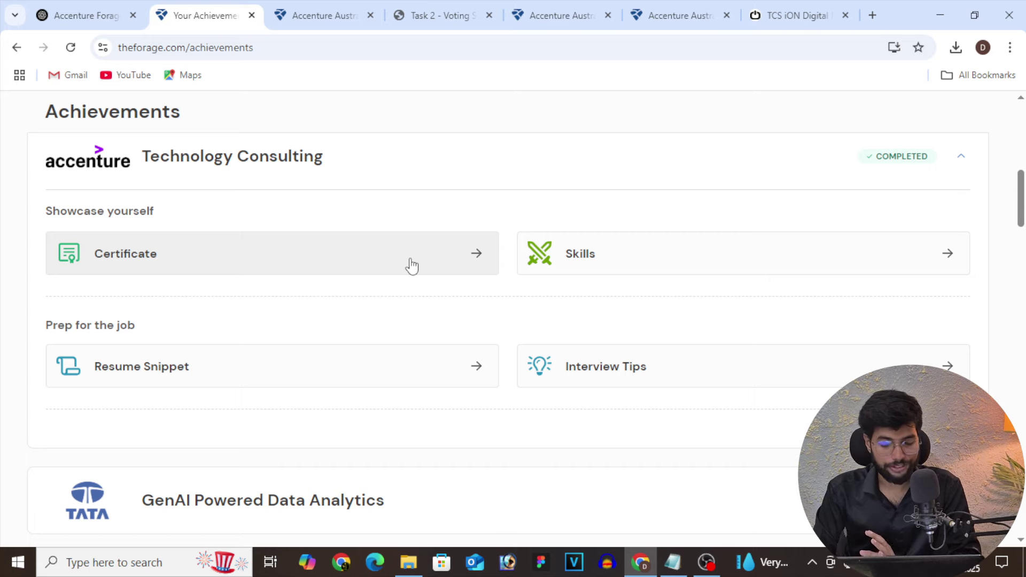
click(410, 260)
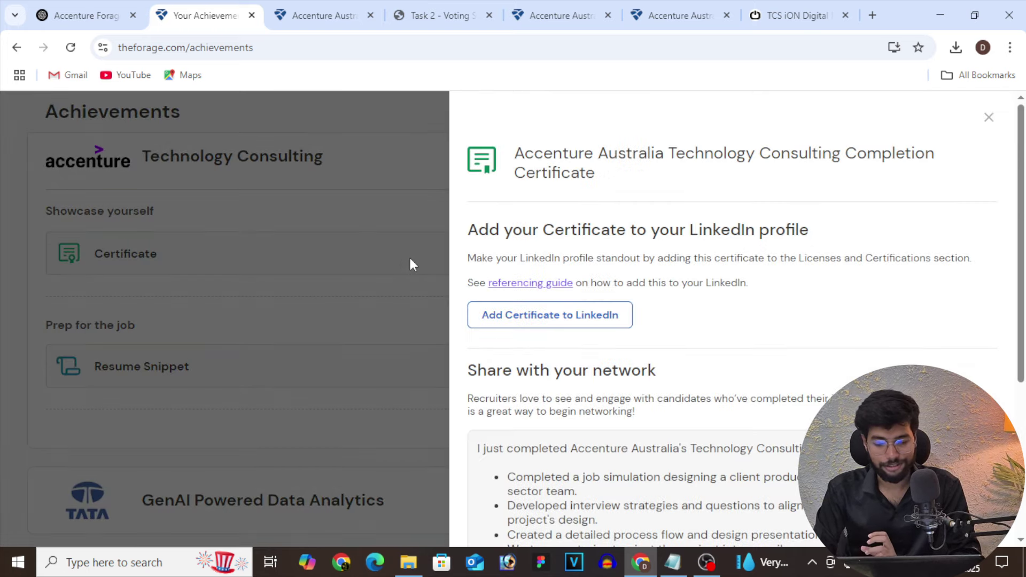
scroll(604, 337, down, 4)
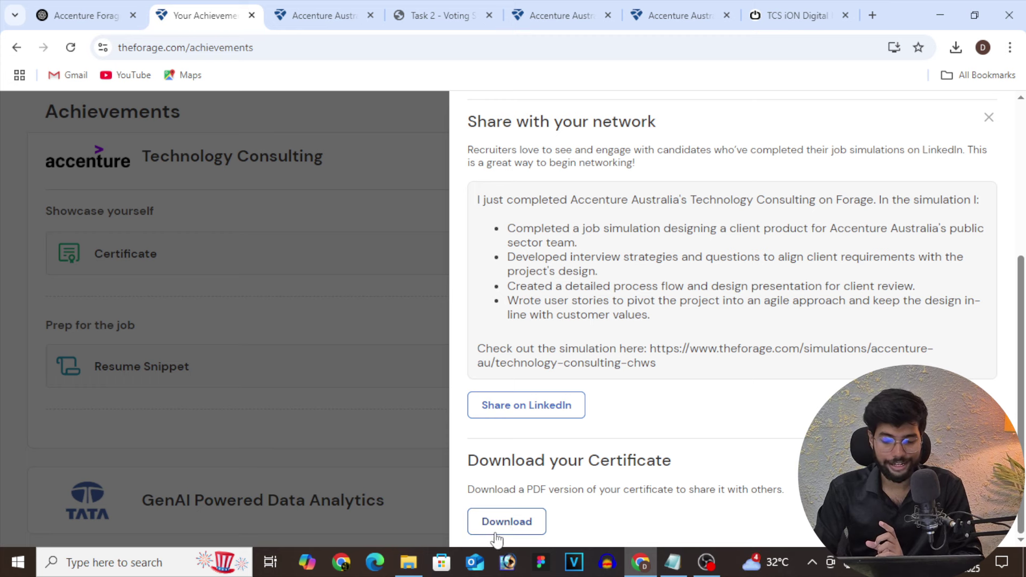
click(516, 523)
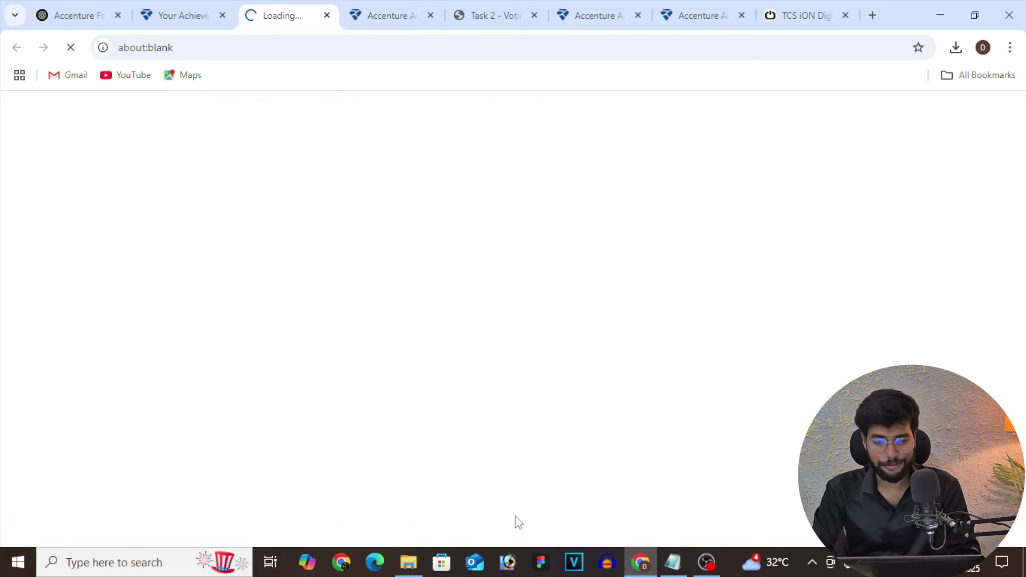